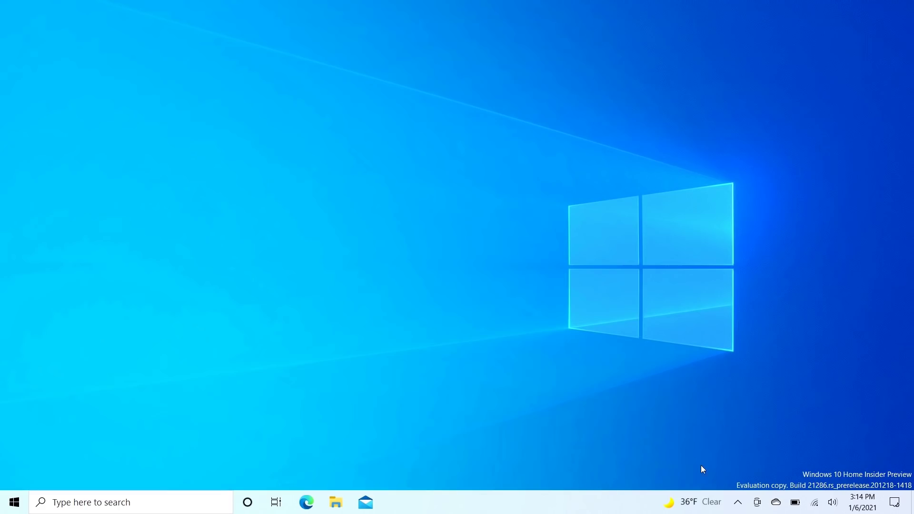
Open the News and interests feed and scroll through its headlines, London weather, market and traffic cards.
{"action": "mouse_move", "coordinate": [680, 500]}
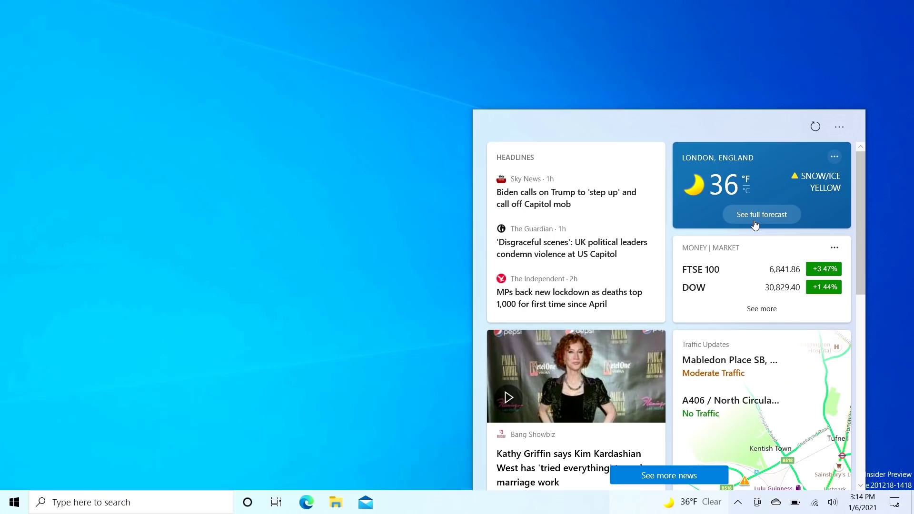
{"action": "scroll", "coordinate": [761, 303], "scroll_direction": "down", "scroll_amount": 2}
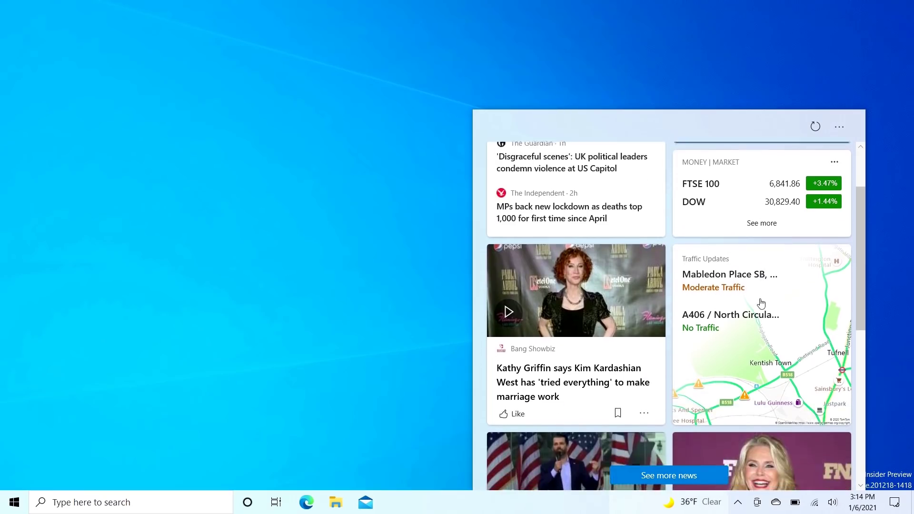
{"action": "scroll", "coordinate": [760, 304], "scroll_direction": "down", "scroll_amount": 2}
{"action": "scroll", "coordinate": [683, 329], "scroll_direction": "down", "scroll_amount": 8}
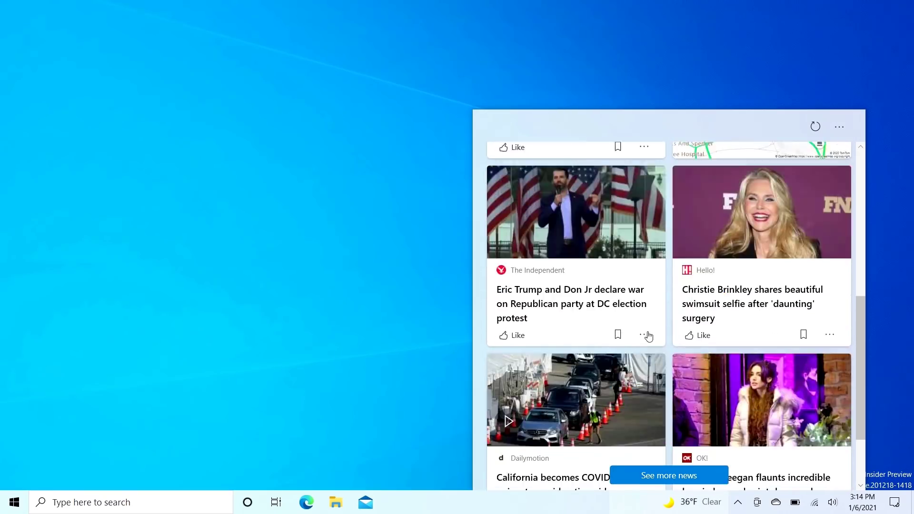
{"action": "scroll", "coordinate": [648, 335], "scroll_direction": "up", "scroll_amount": 10}
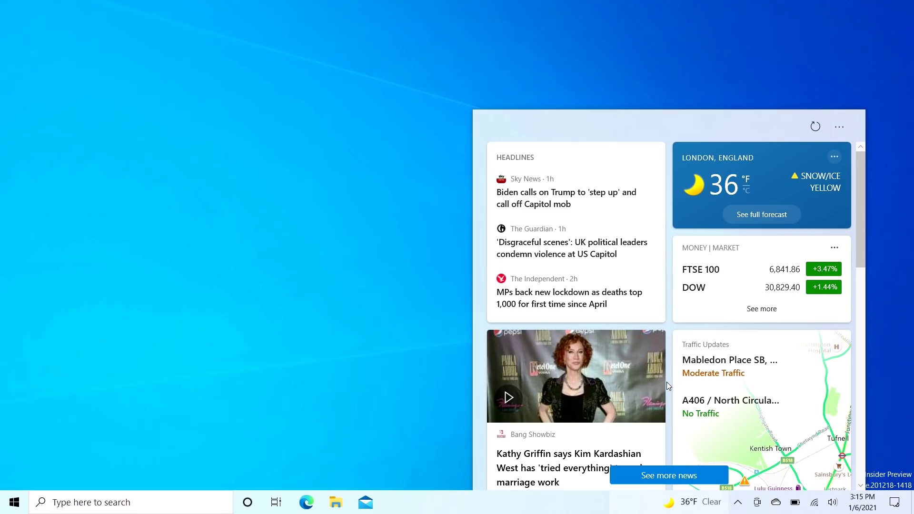
{"action": "scroll", "coordinate": [667, 385], "scroll_direction": "down", "scroll_amount": 2}
{"action": "scroll", "coordinate": [667, 386], "scroll_direction": "down", "scroll_amount": 1}
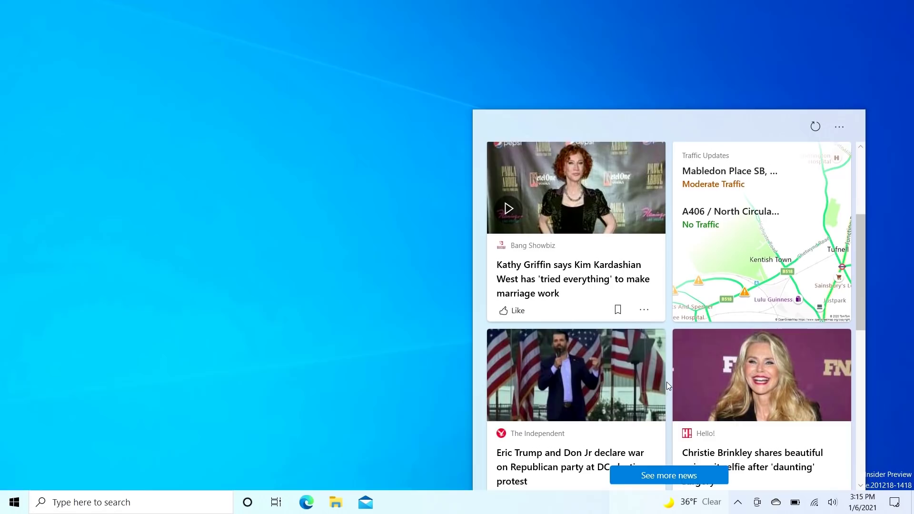
{"action": "scroll", "coordinate": [667, 385], "scroll_direction": "up", "scroll_amount": 3}
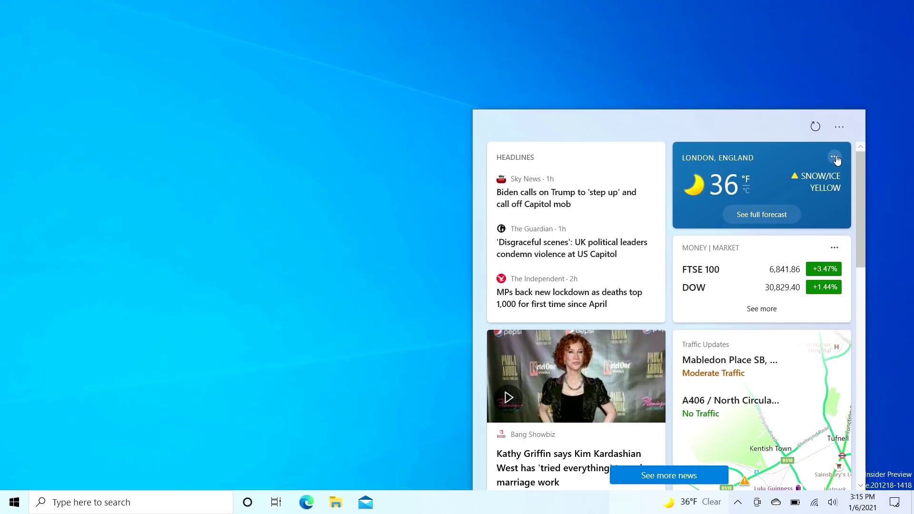
From the feed's account menu, choose Manage to view Settings' Email & accounts, then minimize Settings.
{"action": "left_click", "coordinate": [846, 135]}
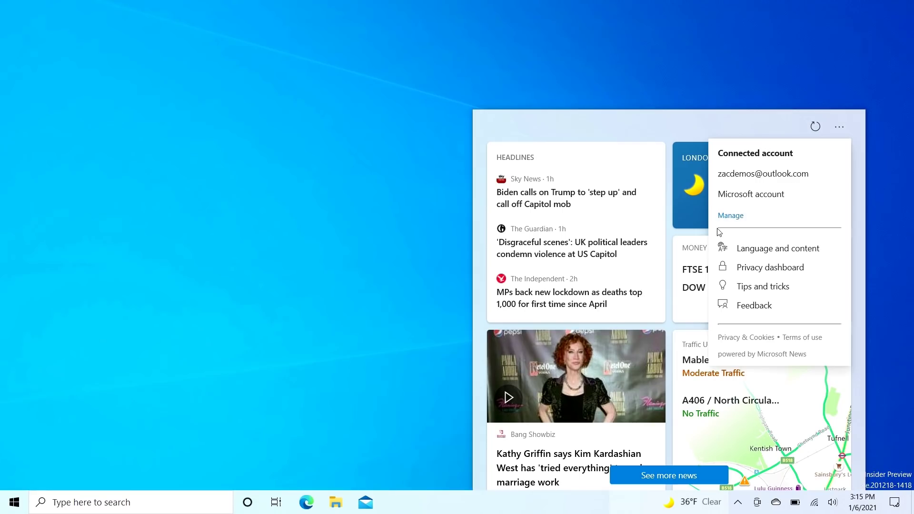
{"action": "left_click", "coordinate": [733, 216]}
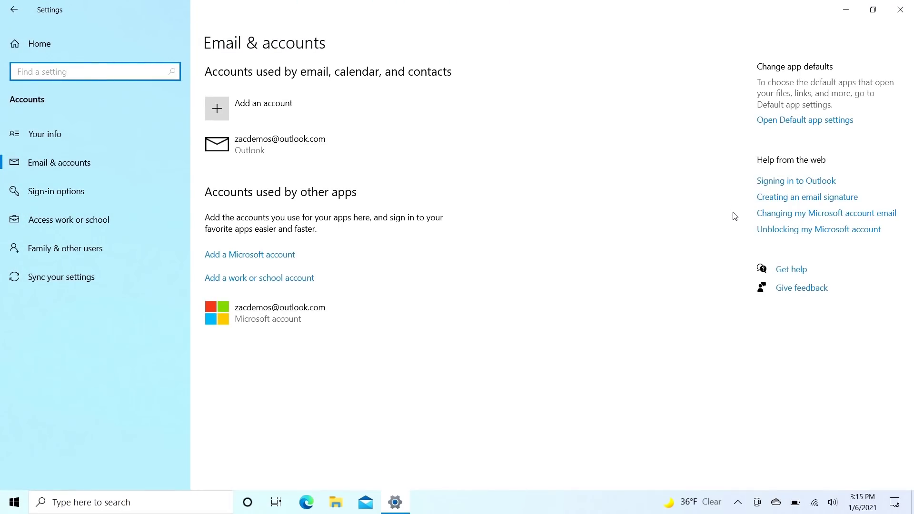
{"action": "left_click", "coordinate": [846, 8]}
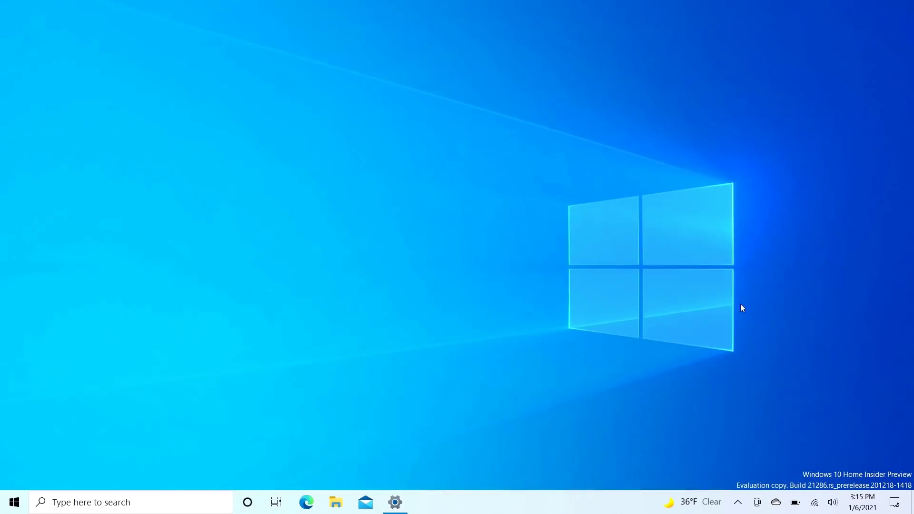
View the feed's Language and content settings and the full MSN feed in Edge, closing each.
{"action": "left_click", "coordinate": [695, 502]}
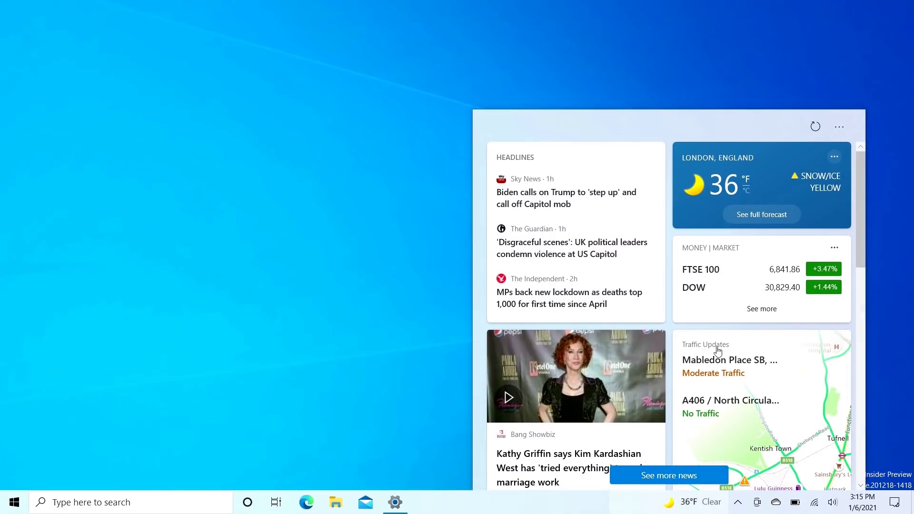
{"action": "left_click", "coordinate": [840, 127]}
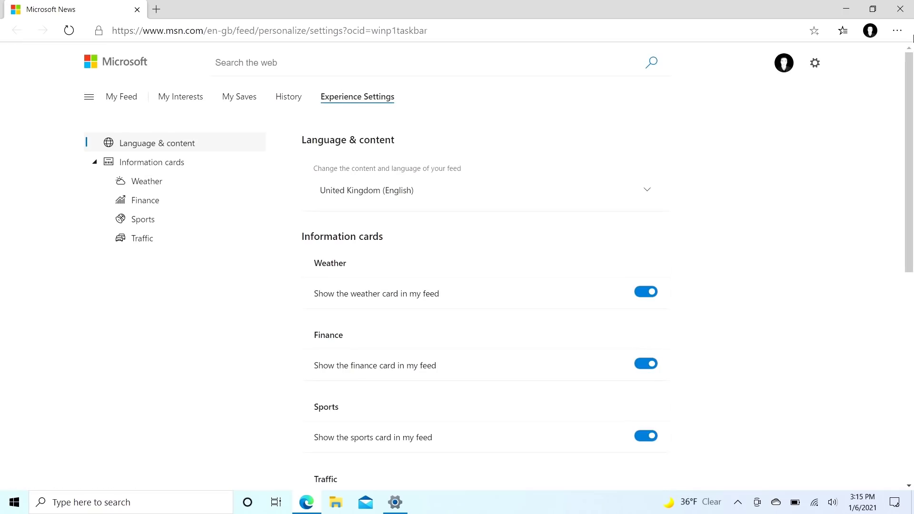
{"action": "left_click", "coordinate": [903, 16]}
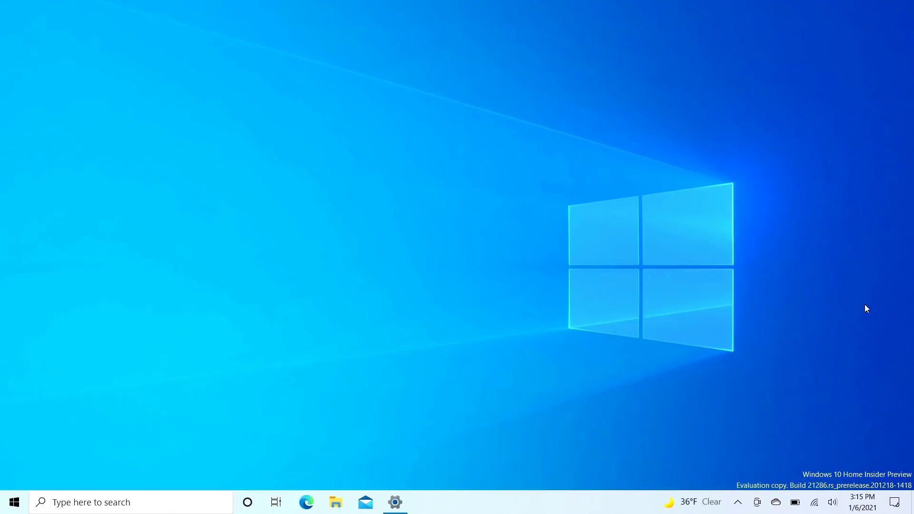
{"action": "mouse_move", "coordinate": [689, 499]}
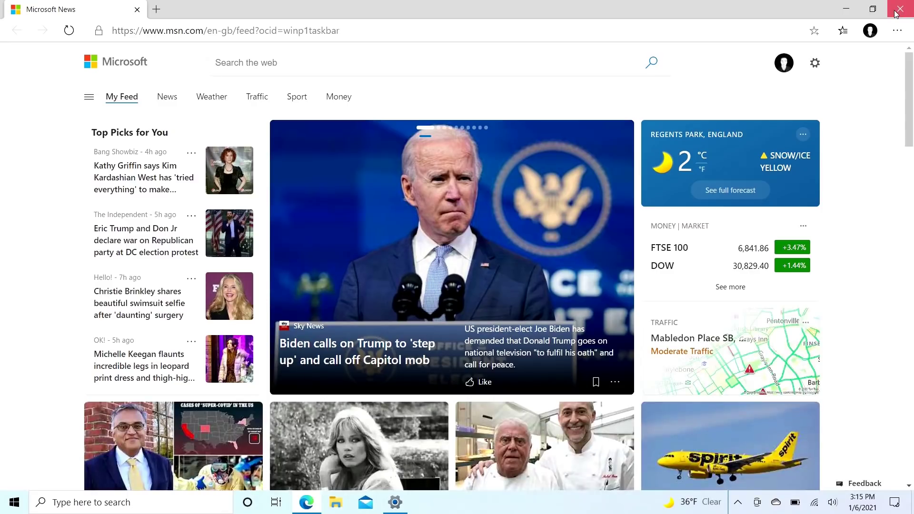
{"action": "left_click", "coordinate": [896, 14]}
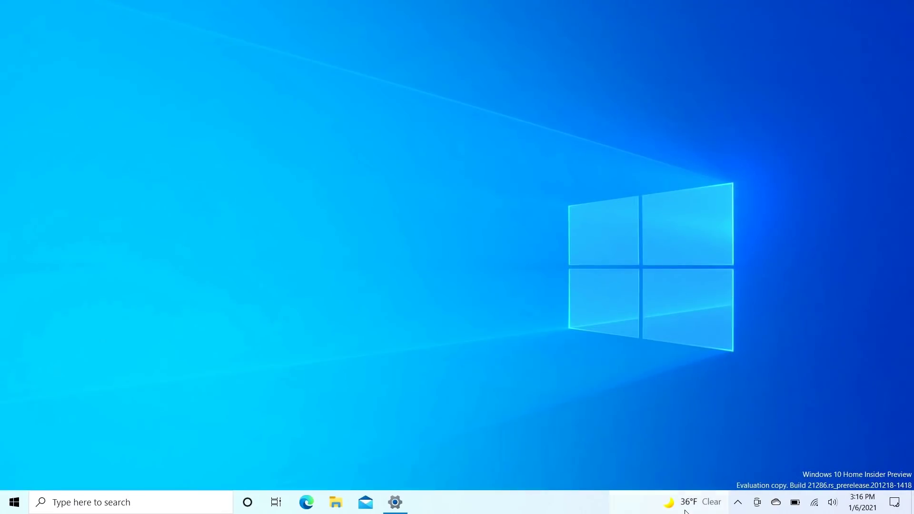
Open the news feed, scroll through it, and refresh its content.
{"action": "mouse_move", "coordinate": [693, 502]}
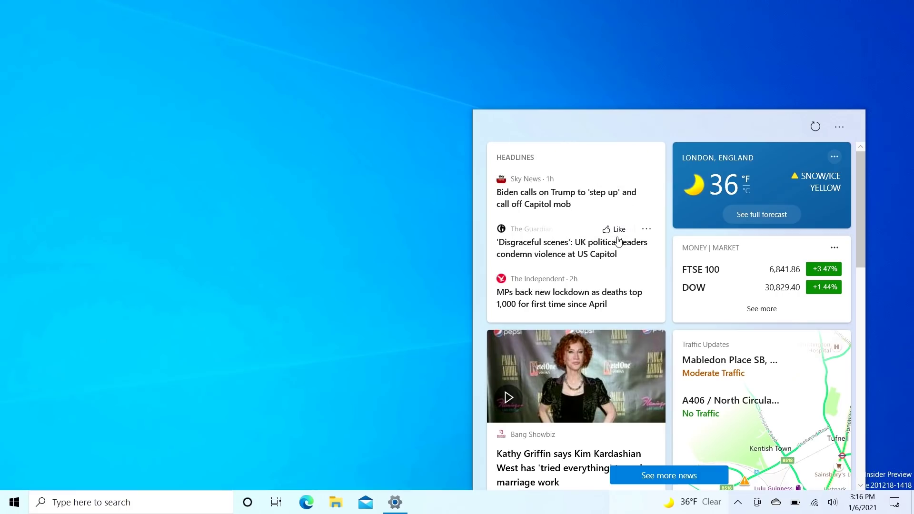
{"action": "mouse_move", "coordinate": [617, 229]}
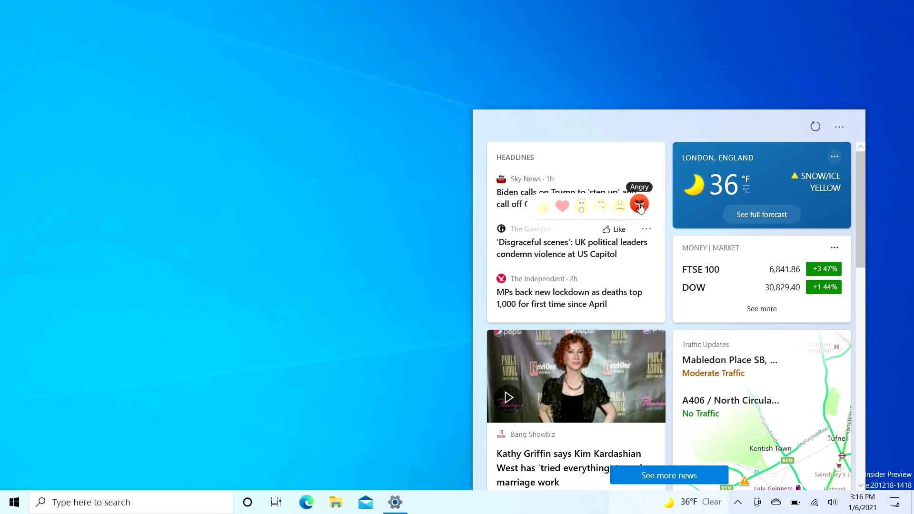
{"action": "scroll", "coordinate": [724, 307], "scroll_direction": "down", "scroll_amount": 3}
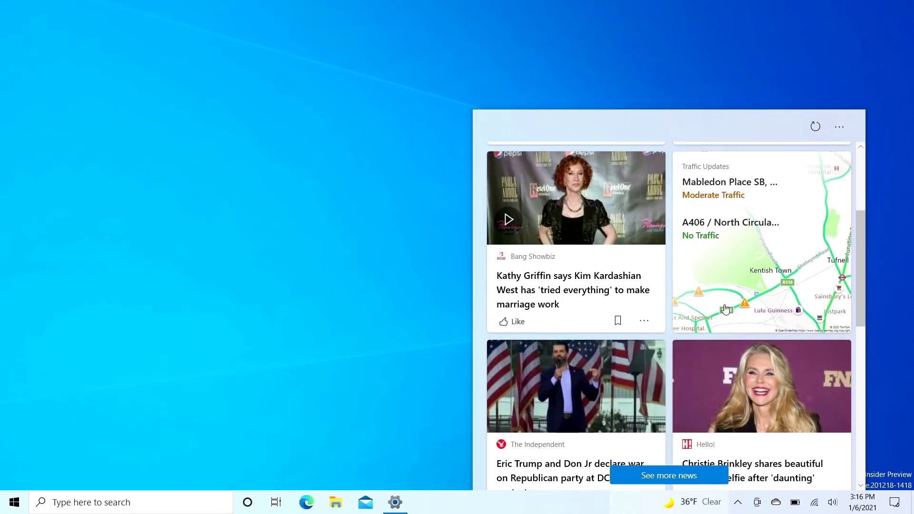
{"action": "scroll", "coordinate": [725, 310], "scroll_direction": "up", "scroll_amount": 3}
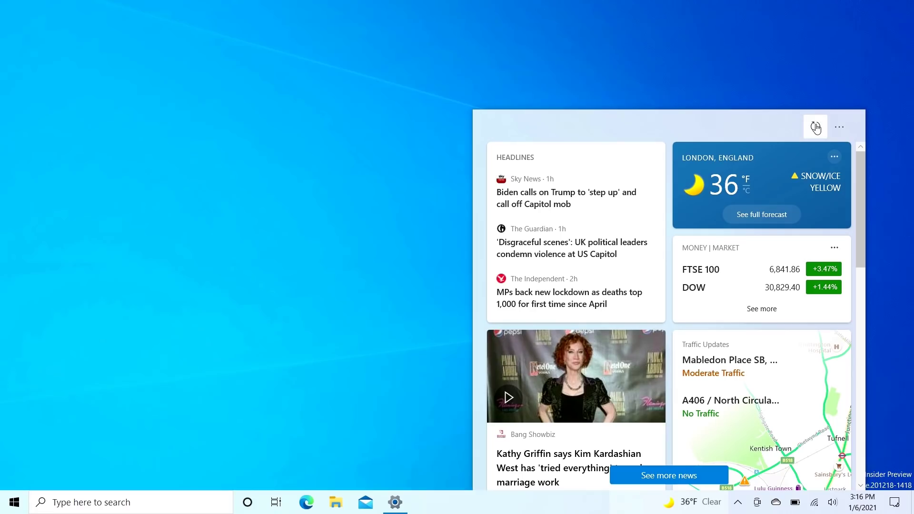
{"action": "left_click", "coordinate": [815, 127]}
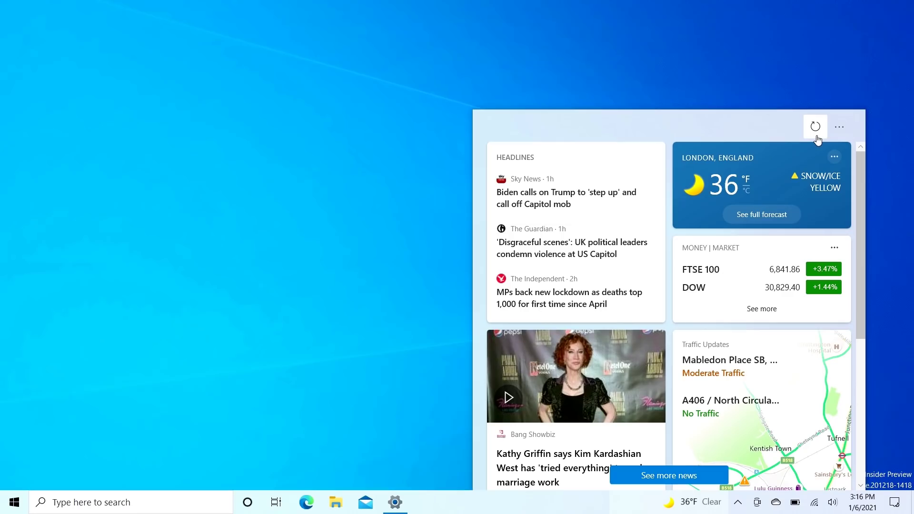
View the weather card's More settings on MSN, then close the Edge window.
{"action": "left_click", "coordinate": [834, 159]}
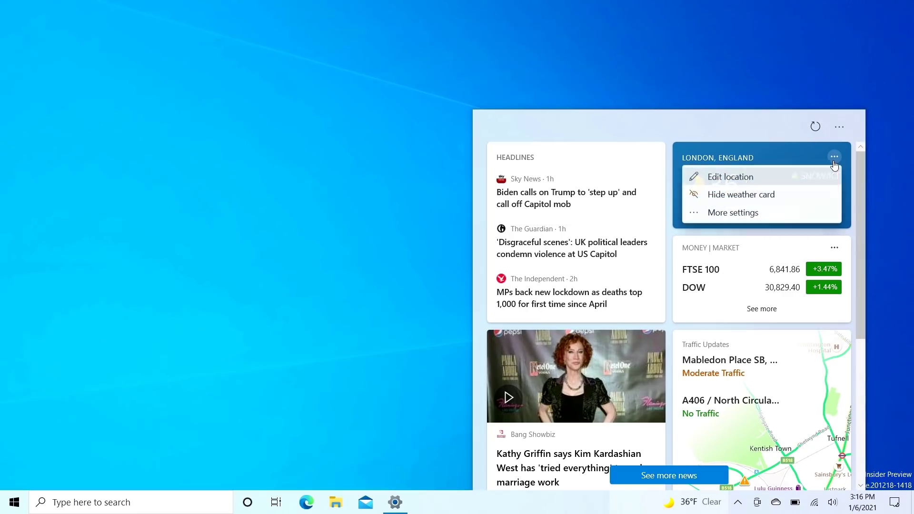
{"action": "left_click", "coordinate": [740, 214]}
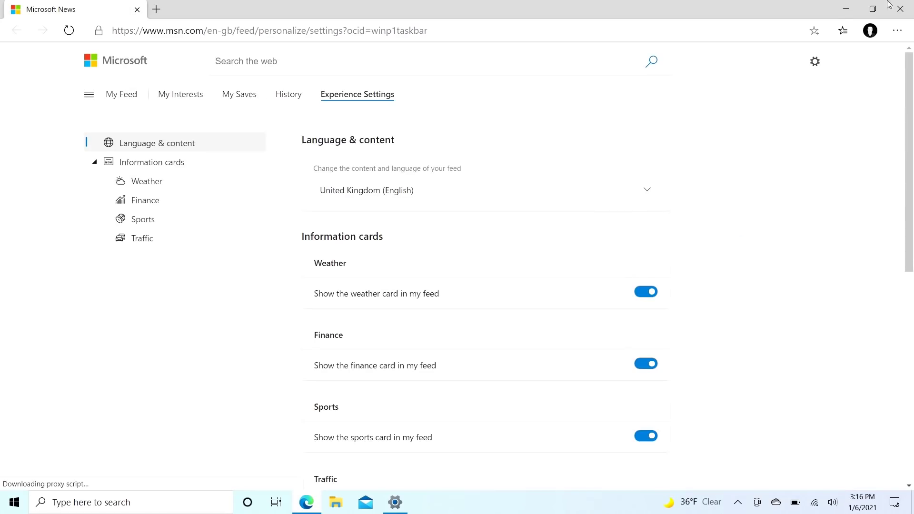
{"action": "left_click", "coordinate": [900, 9]}
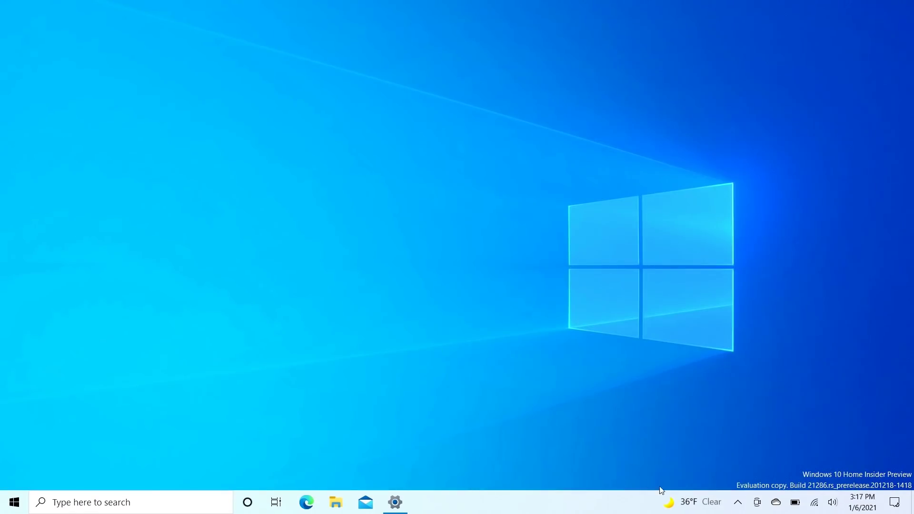
Switch News and interests to Show icon only, then Hidden, then back to Show icon and text.
{"action": "right_click", "coordinate": [667, 495]}
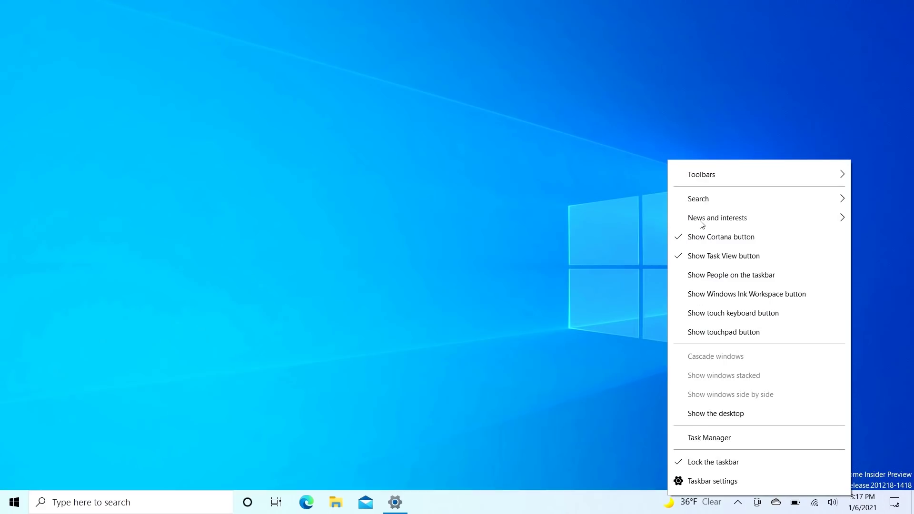
{"action": "mouse_move", "coordinate": [701, 224]}
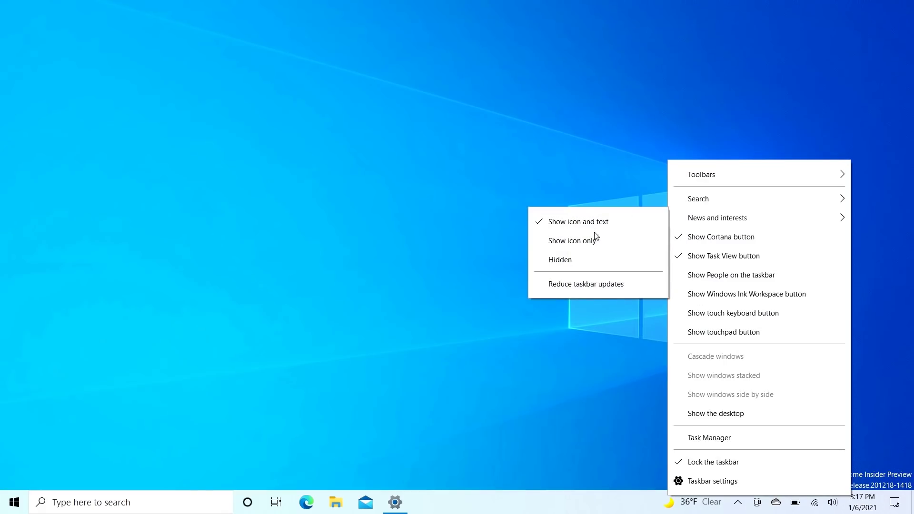
{"action": "left_click", "coordinate": [601, 245]}
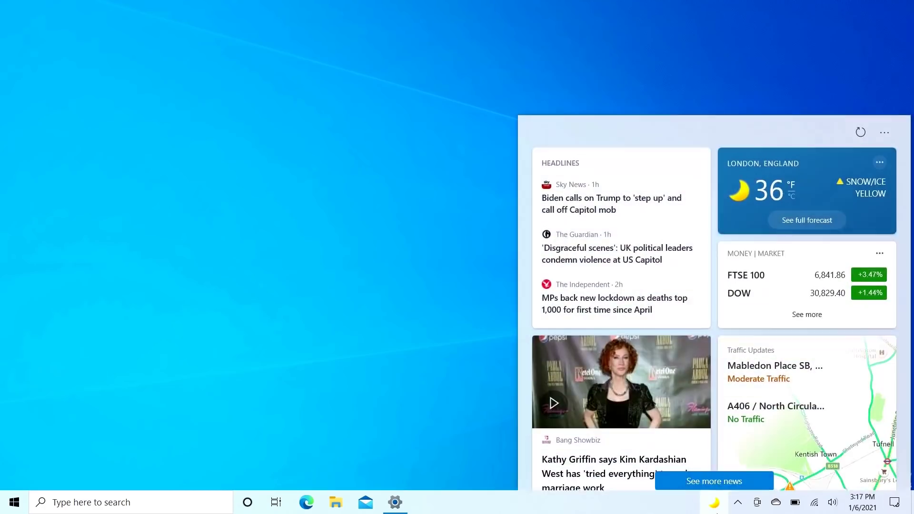
{"action": "right_click", "coordinate": [714, 504]}
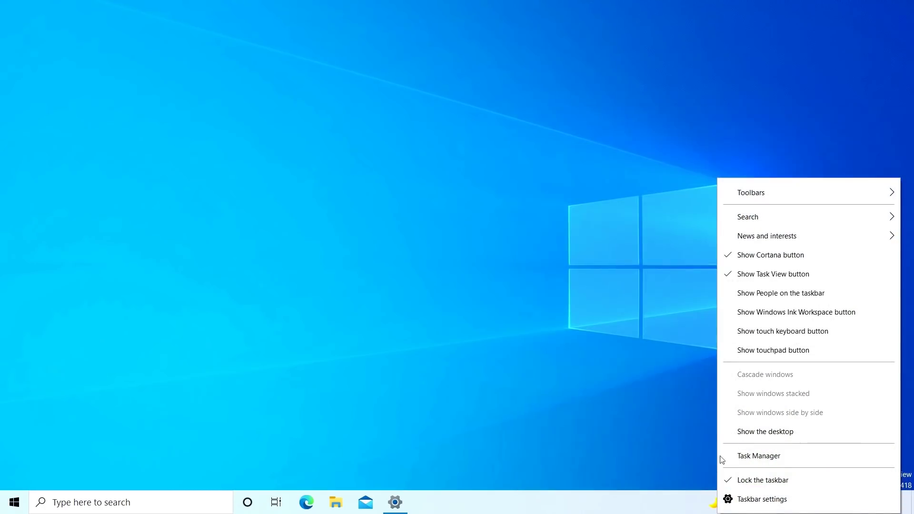
{"action": "mouse_move", "coordinate": [777, 237]}
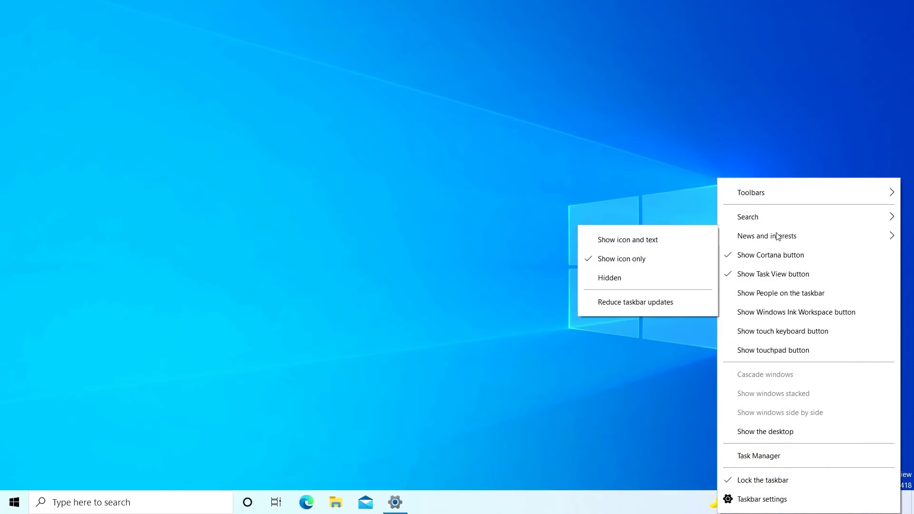
{"action": "left_click", "coordinate": [666, 283]}
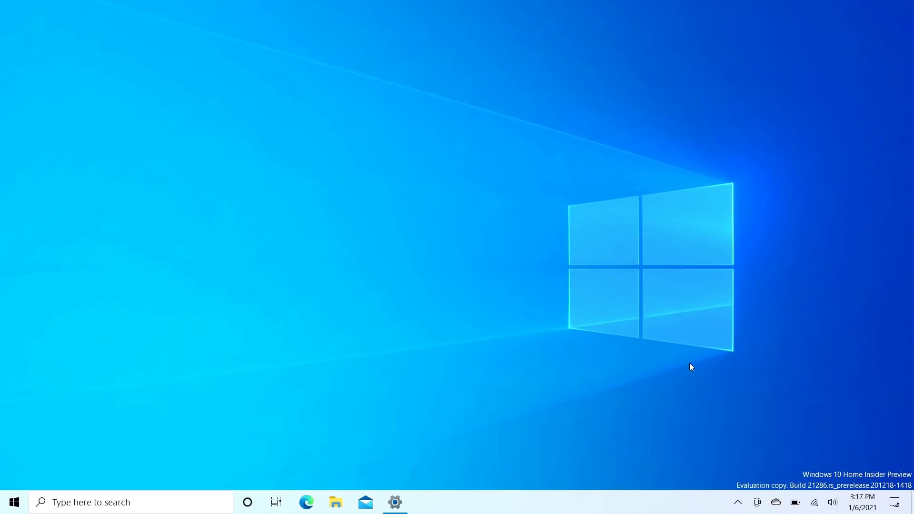
{"action": "right_click", "coordinate": [686, 506]}
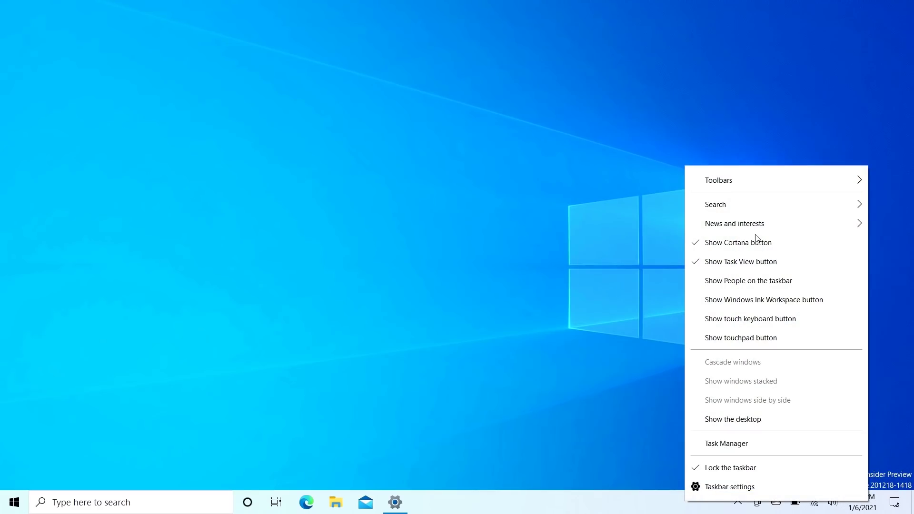
{"action": "mouse_move", "coordinate": [751, 222]}
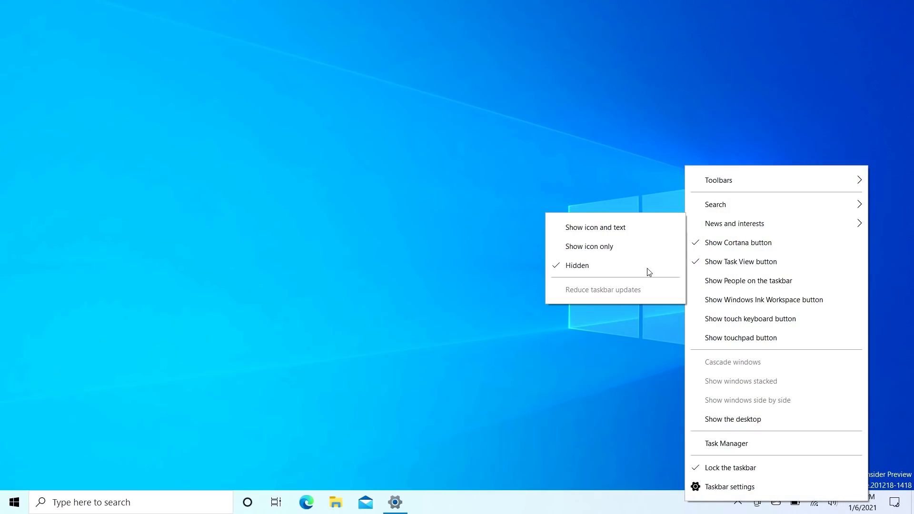
{"action": "left_click", "coordinate": [608, 233]}
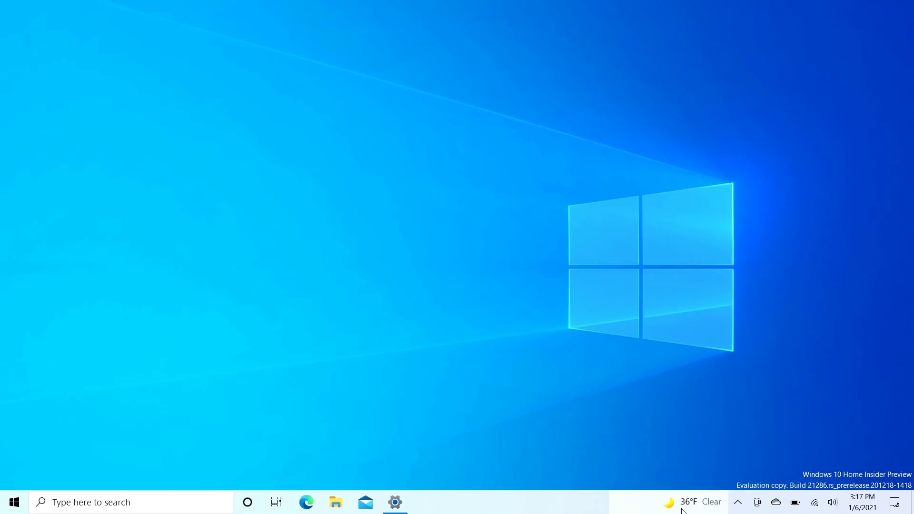
Open, close and reopen the News and interests feed.
{"action": "left_click", "coordinate": [665, 508]}
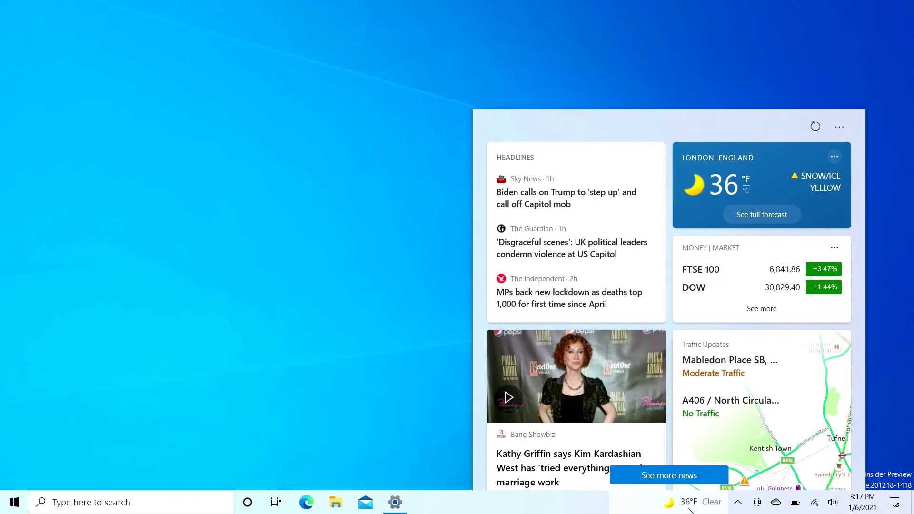
{"action": "left_click", "coordinate": [667, 509]}
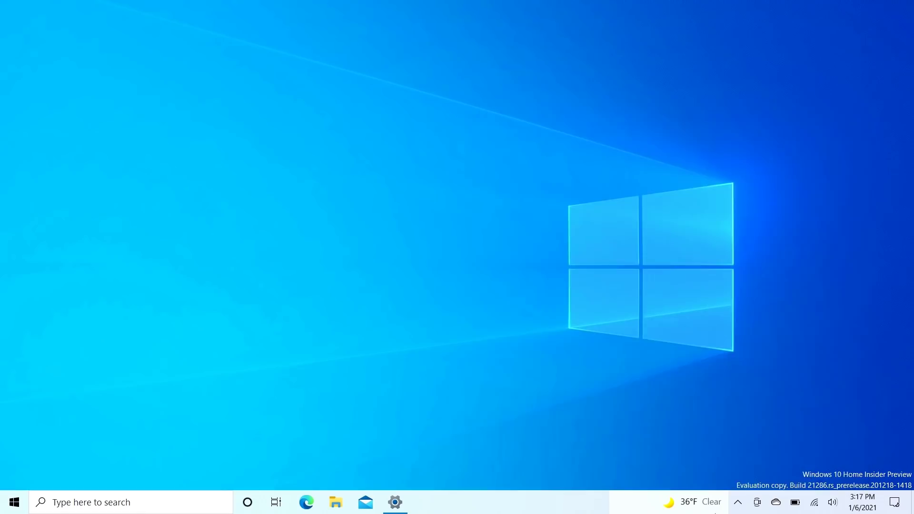
{"action": "left_click", "coordinate": [694, 499]}
Toggle Reduce taskbar updates on and off in the News and interests menu, then bring up Start.
{"action": "right_click", "coordinate": [695, 500]}
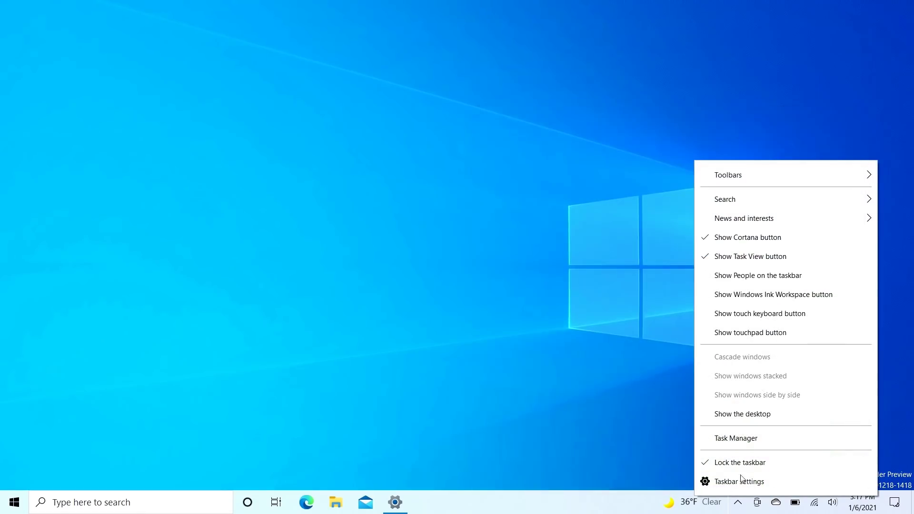
{"action": "mouse_move", "coordinate": [709, 218]}
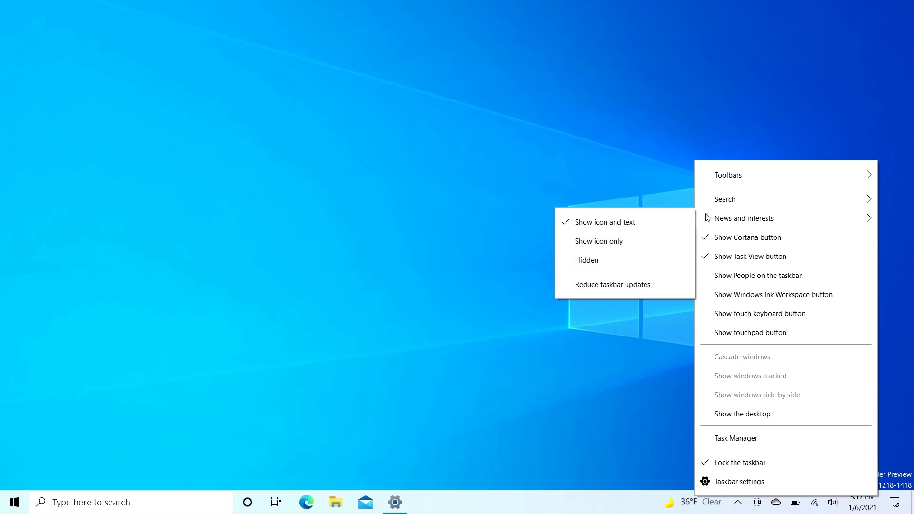
{"action": "left_click", "coordinate": [659, 290]}
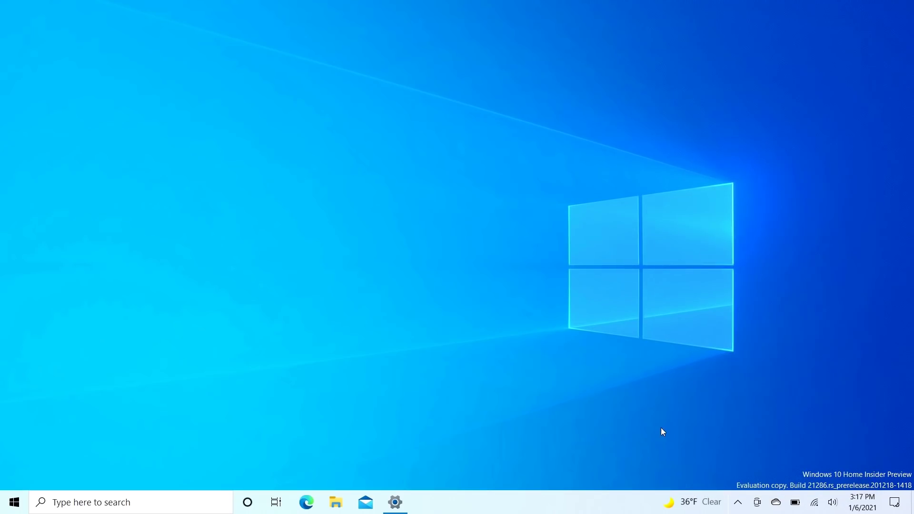
{"action": "mouse_move", "coordinate": [690, 495]}
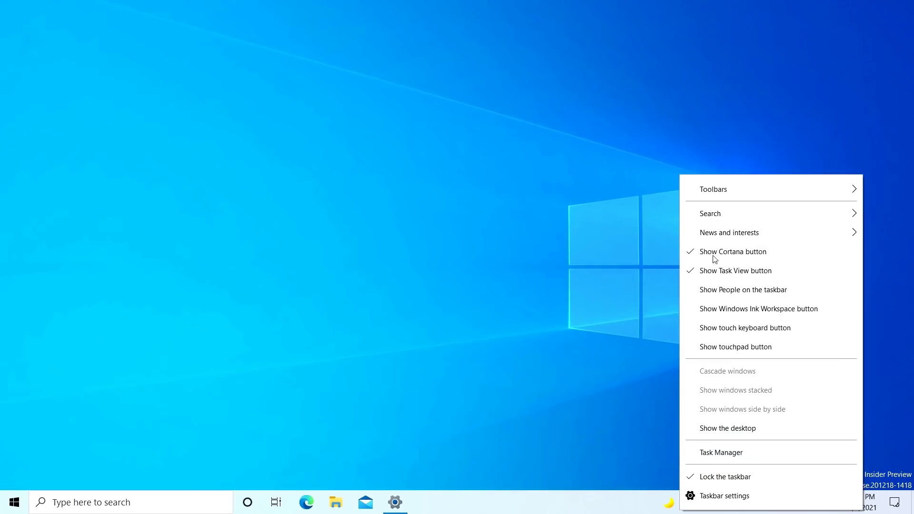
{"action": "mouse_move", "coordinate": [717, 236]}
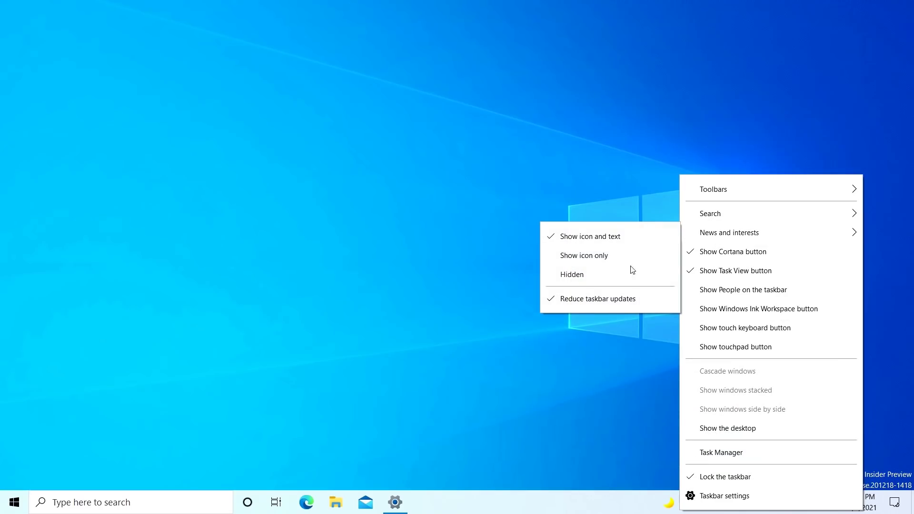
{"action": "left_click", "coordinate": [643, 301]}
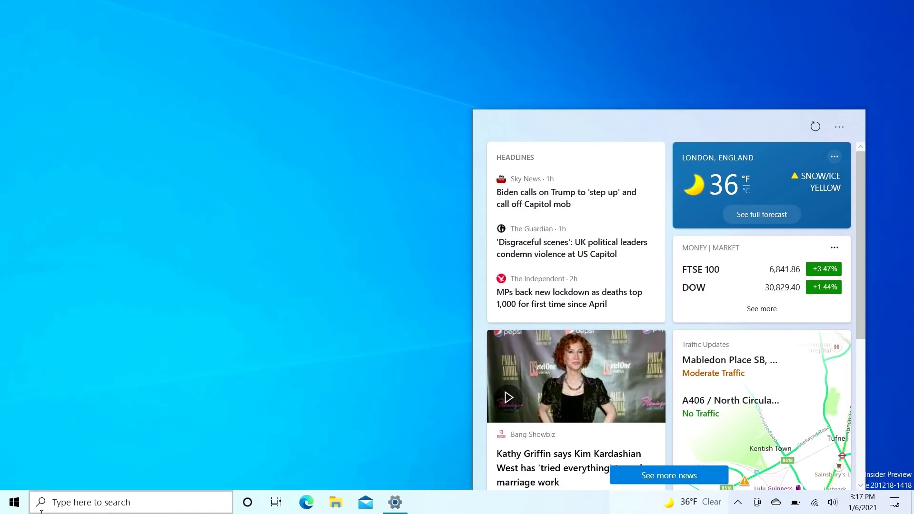
{"action": "key", "text": "super"}
Choose Dark under Personalization > Colors in Settings, then close Settings.
{"action": "left_click", "coordinate": [6, 451]}
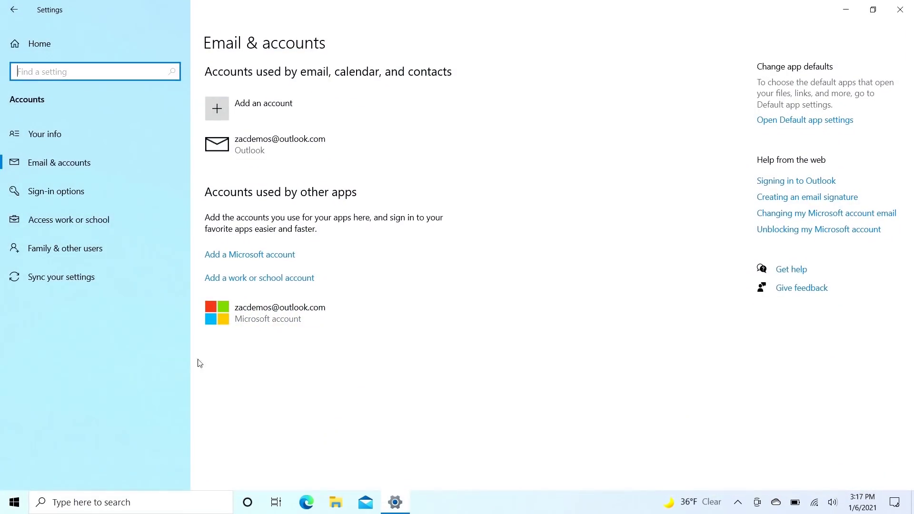
{"action": "left_click", "coordinate": [121, 39]}
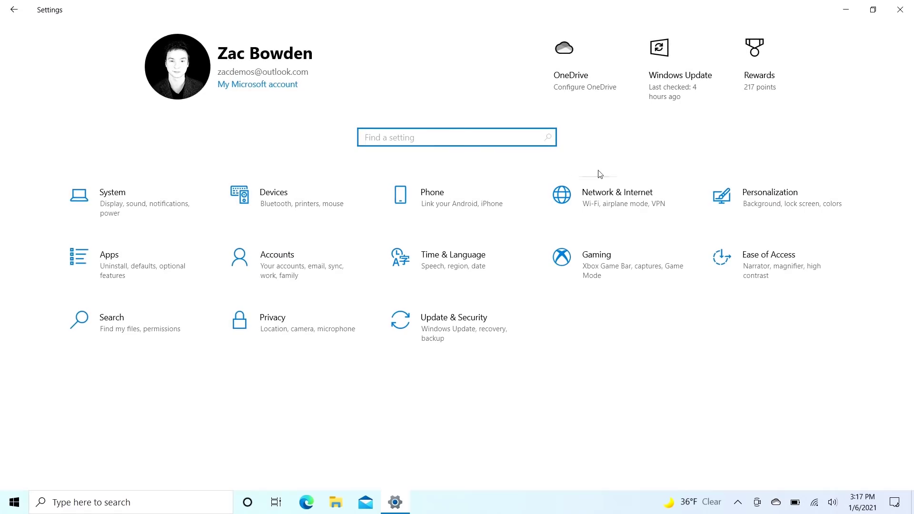
{"action": "left_click", "coordinate": [722, 225]}
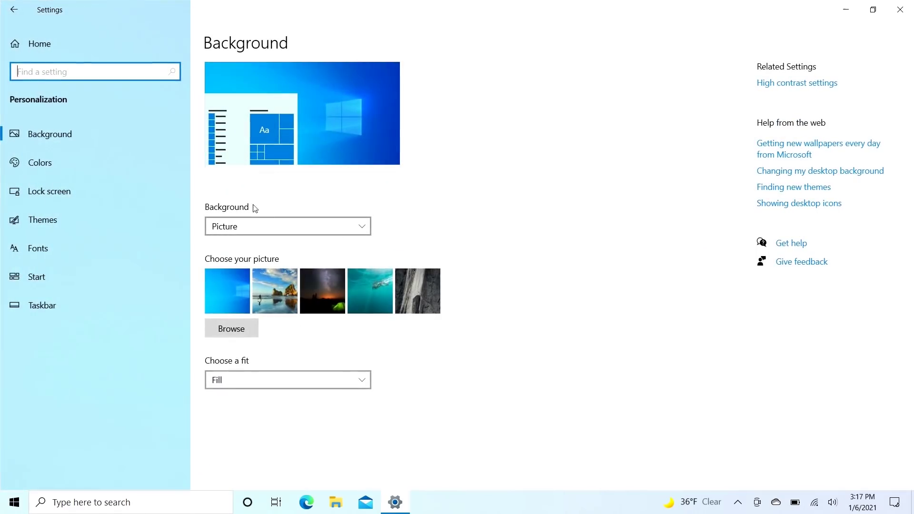
{"action": "left_click", "coordinate": [110, 162]}
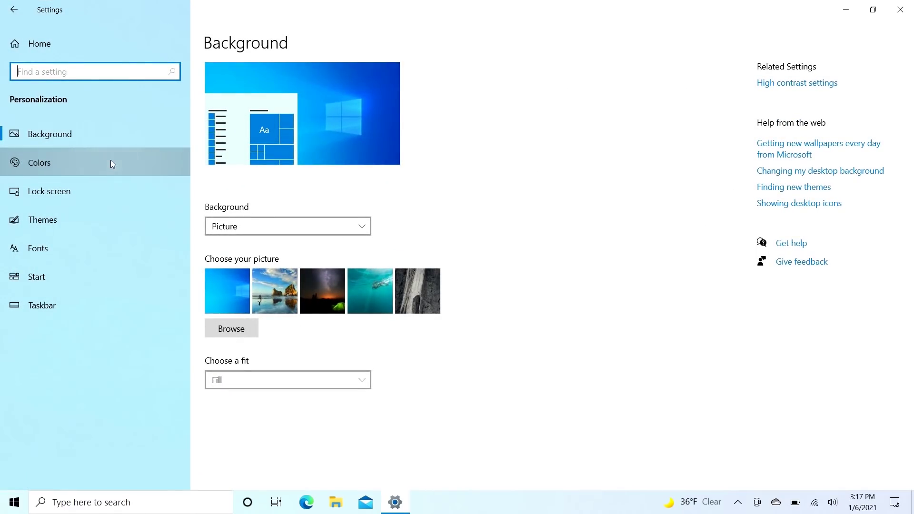
{"action": "left_click", "coordinate": [231, 231]}
{"action": "left_click", "coordinate": [231, 248]}
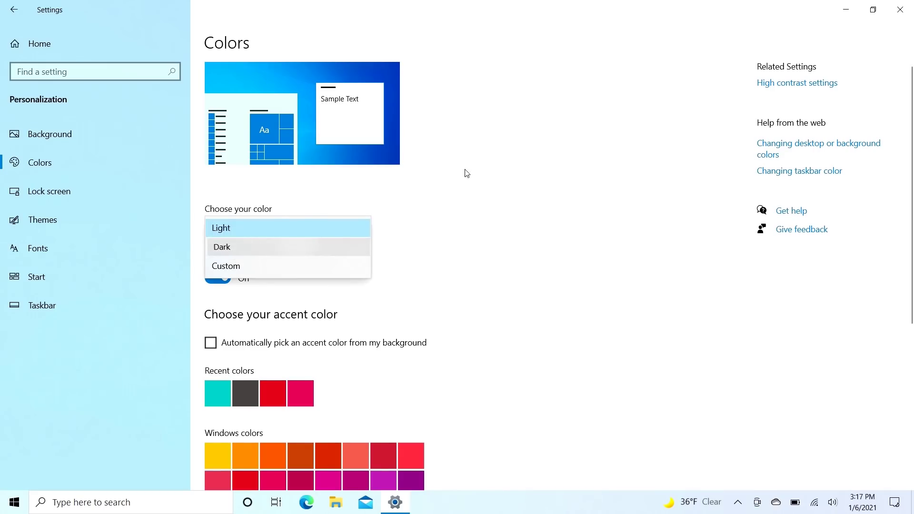
{"action": "left_click", "coordinate": [901, 9]}
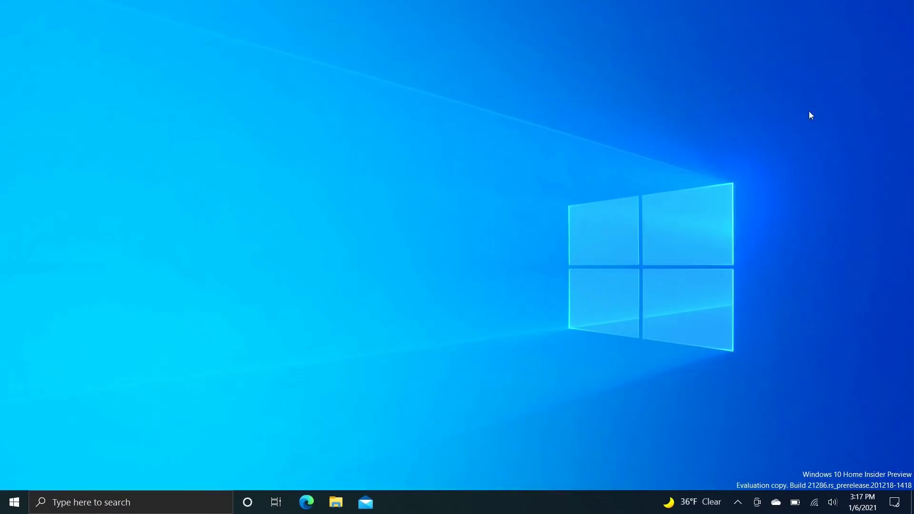
View the news feed in dark mode, then restart Windows Explorer from Task Manager.
{"action": "left_click", "coordinate": [686, 495]}
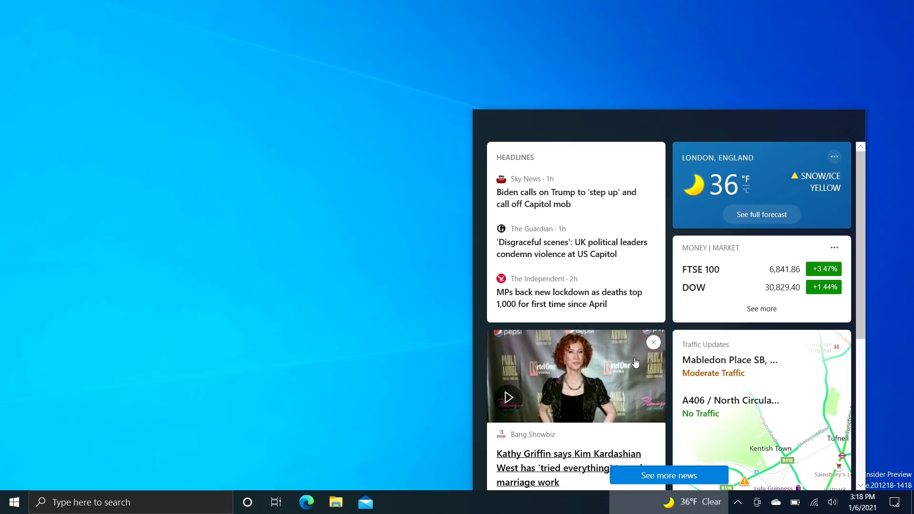
{"action": "left_click", "coordinate": [381, 322]}
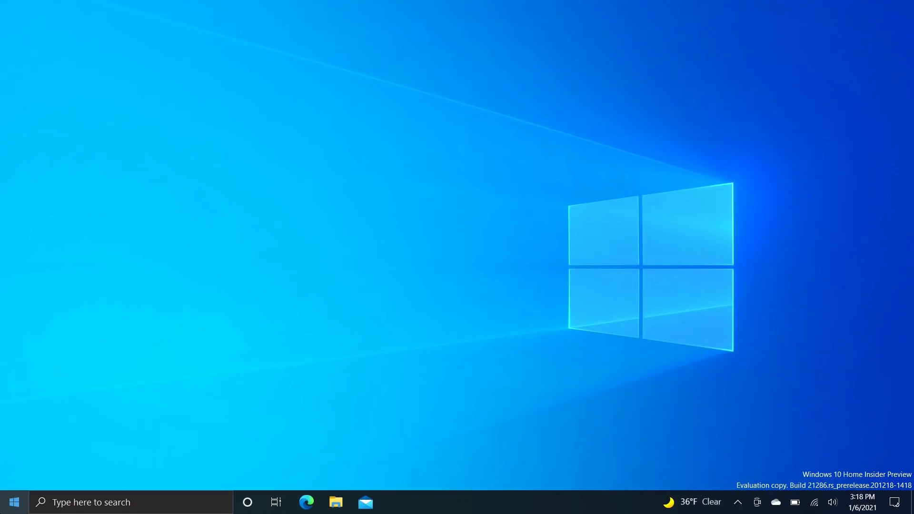
{"action": "left_click", "coordinate": [14, 502]}
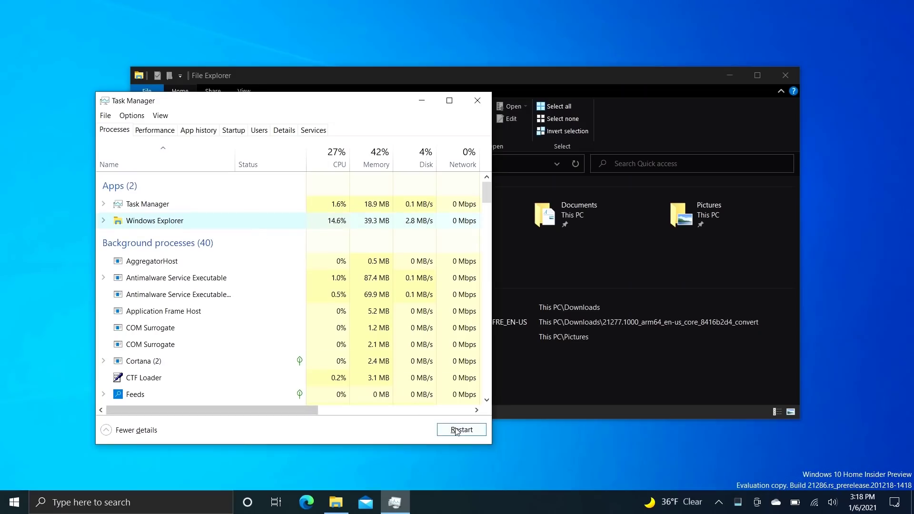
{"action": "left_click", "coordinate": [455, 430]}
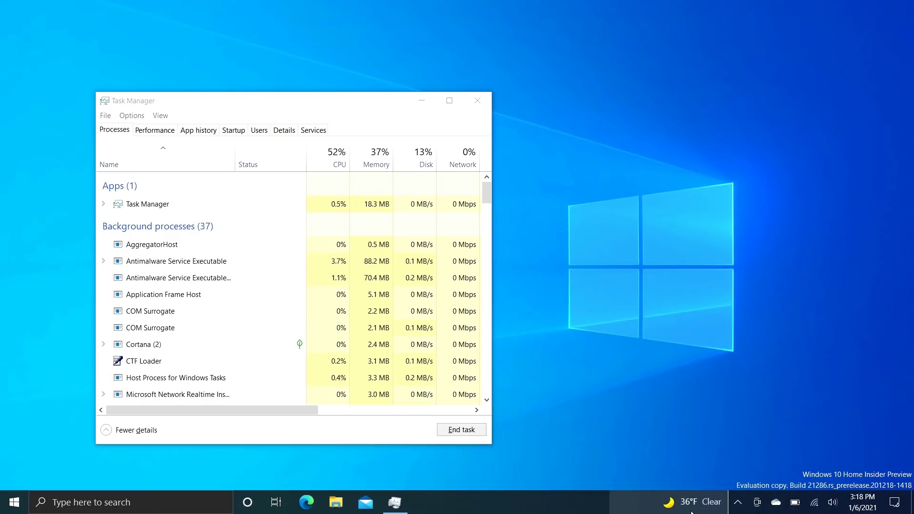
Reopen and reload the dark-themed news feed and scroll through it.
{"action": "mouse_move", "coordinate": [692, 505]}
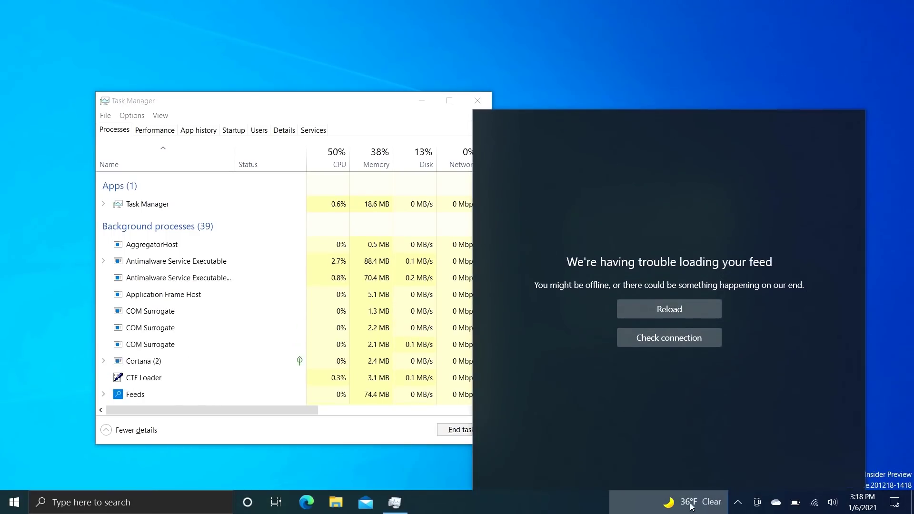
{"action": "left_click", "coordinate": [685, 310]}
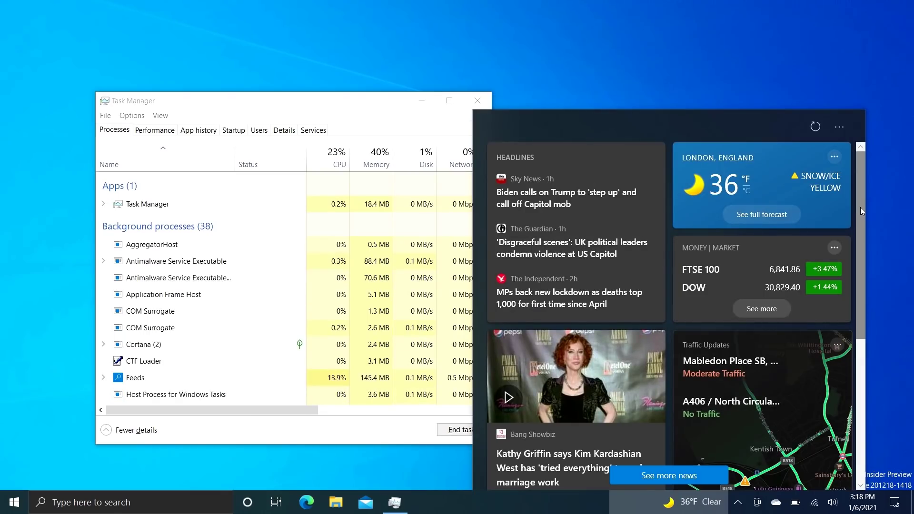
{"action": "left_click_drag", "start_coordinate": [857, 232], "coordinate": [836, 189]}
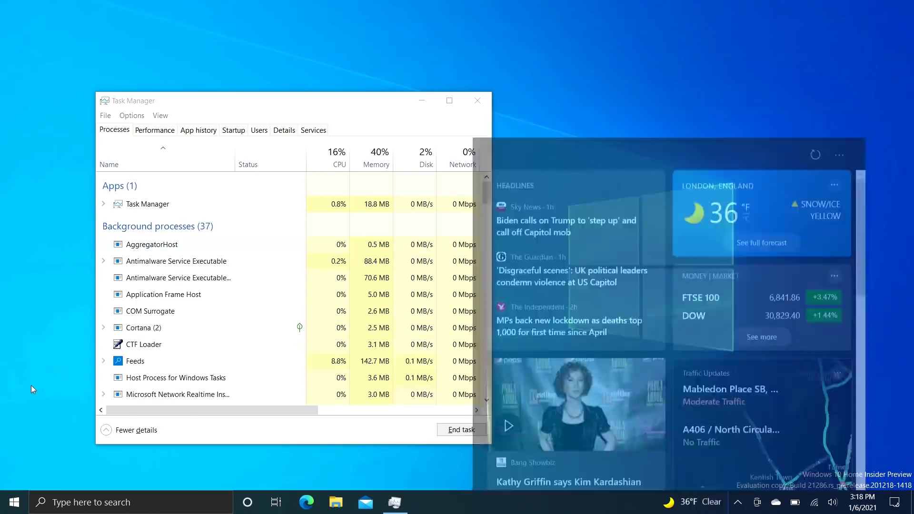
Close Task Manager, share the top Sky News headline from its menu, and open File Explorer.
{"action": "key", "text": "alt+F4"}
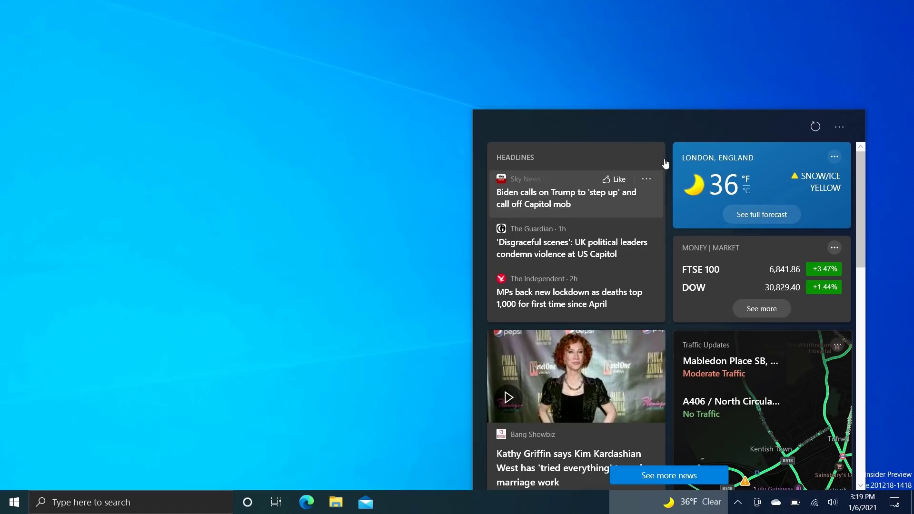
{"action": "left_click", "coordinate": [647, 185]}
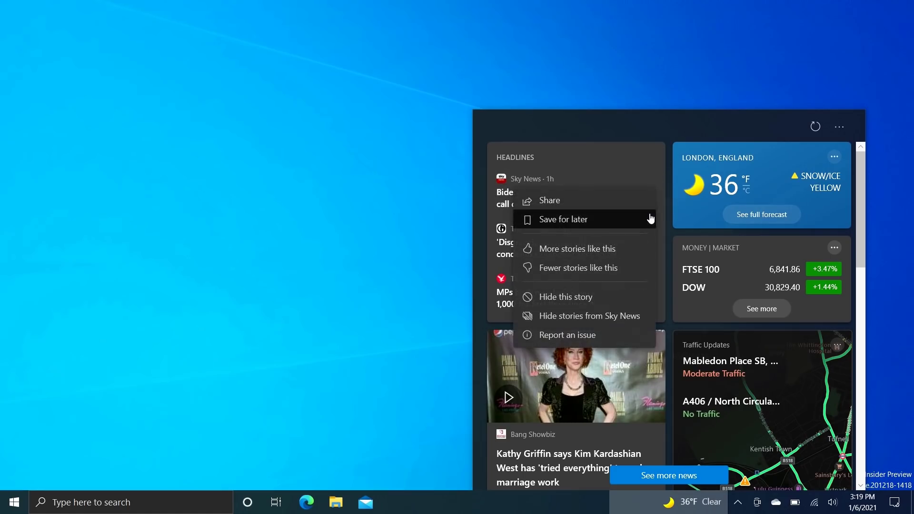
{"action": "left_click", "coordinate": [639, 204]}
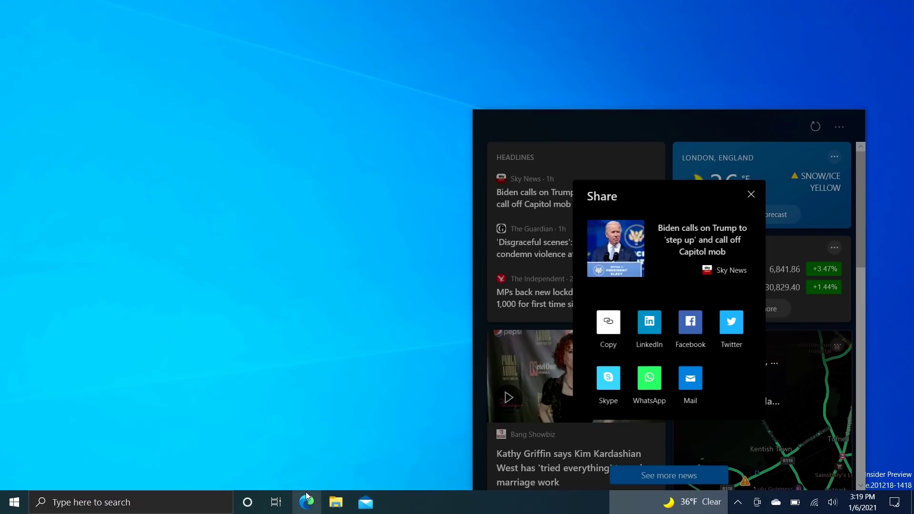
{"action": "left_click", "coordinate": [337, 501]}
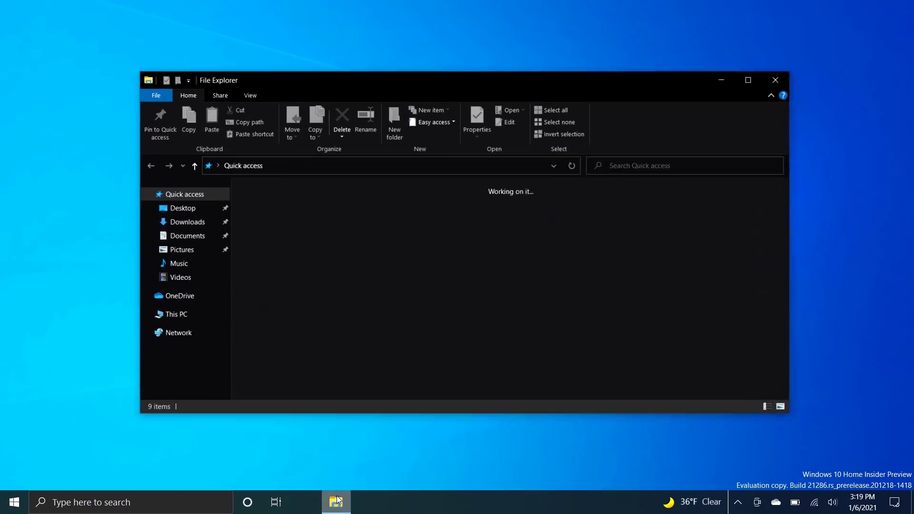
{"action": "left_click", "coordinate": [313, 344]}
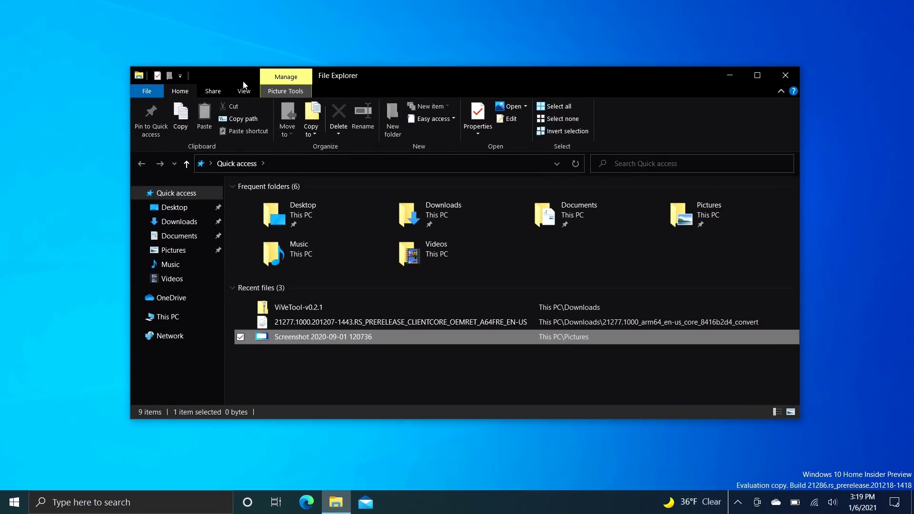
{"action": "left_click", "coordinate": [208, 91]}
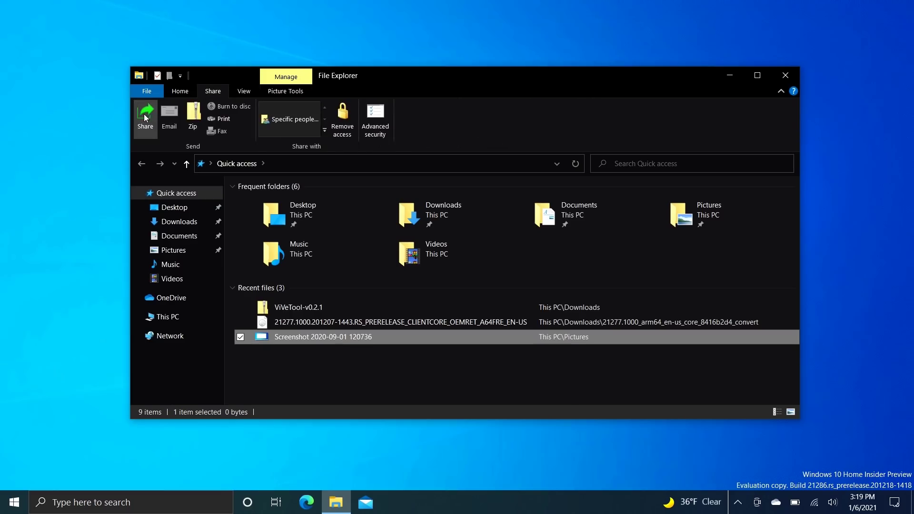
{"action": "left_click", "coordinate": [145, 117]}
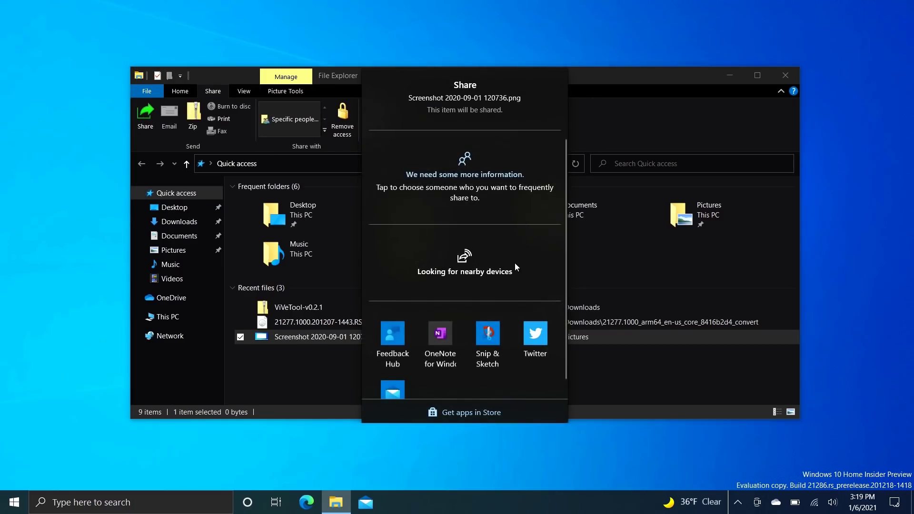
{"action": "left_click", "coordinate": [727, 86]}
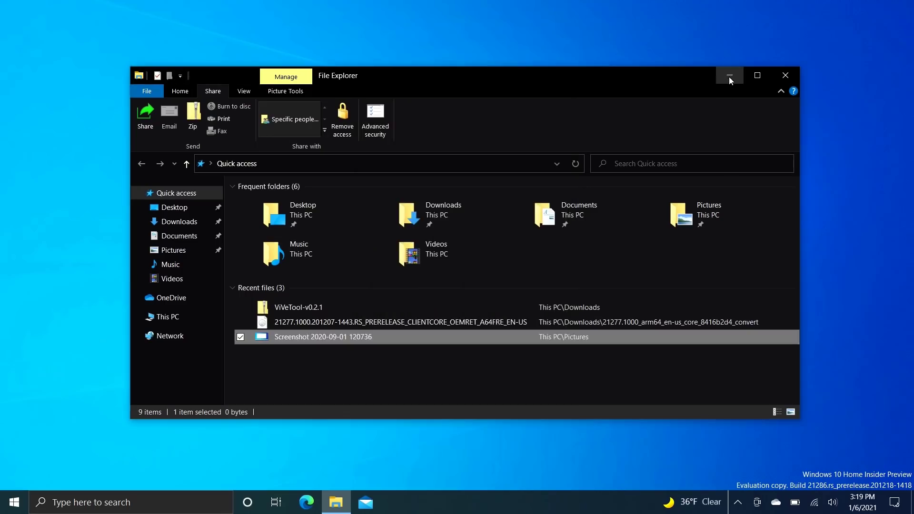
{"action": "left_click", "coordinate": [729, 75]}
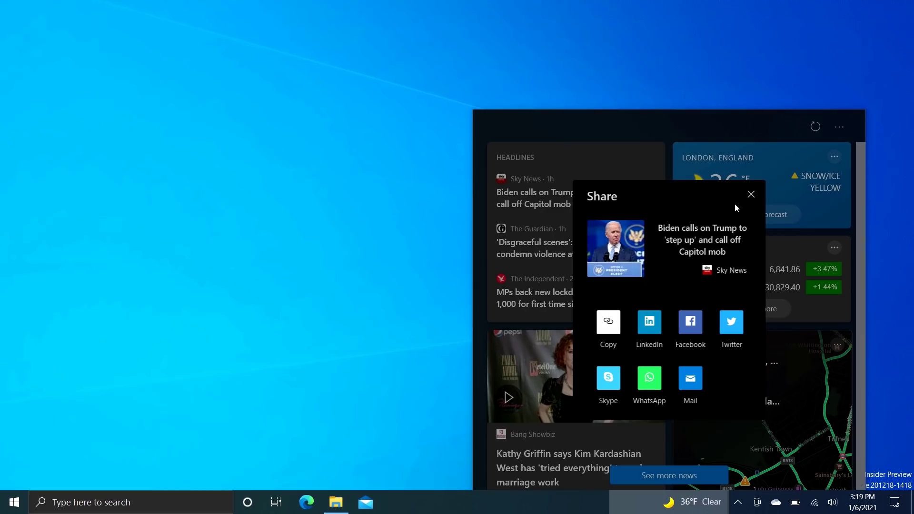
Close the headline's Share dialog and the news feed, then reopen and close the feed again.
{"action": "left_click", "coordinate": [750, 194]}
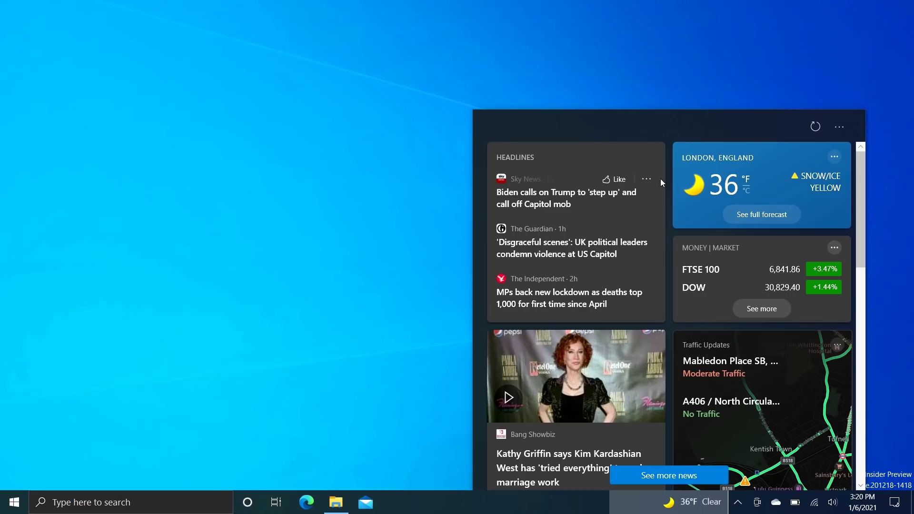
{"action": "left_click", "coordinate": [551, 102]}
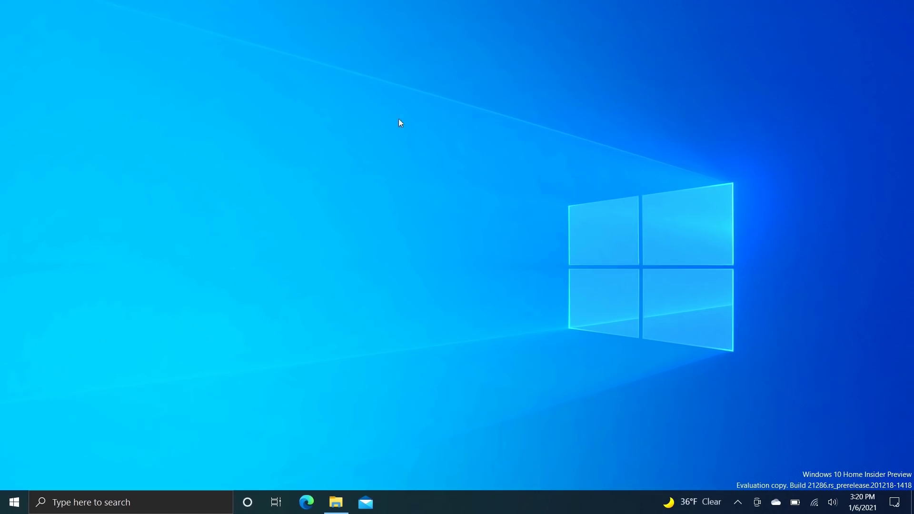
{"action": "left_click", "coordinate": [700, 501]}
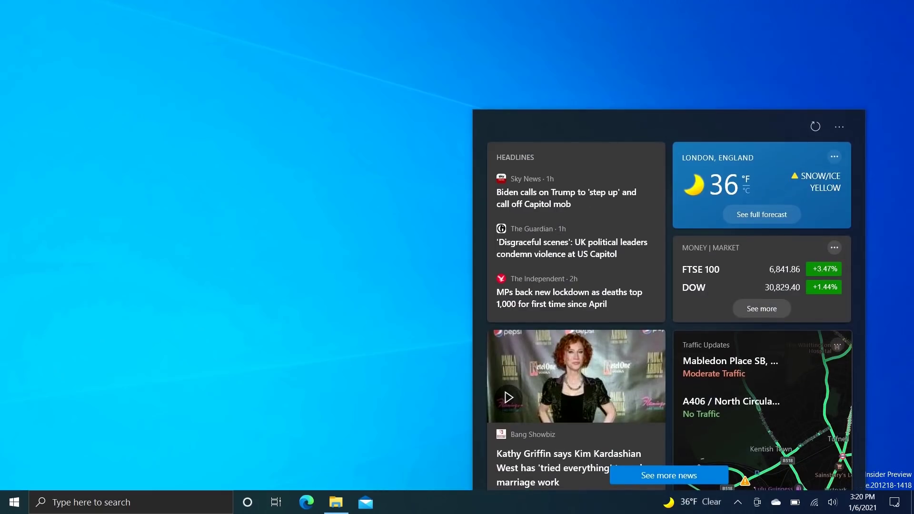
{"action": "left_click", "coordinate": [269, 254]}
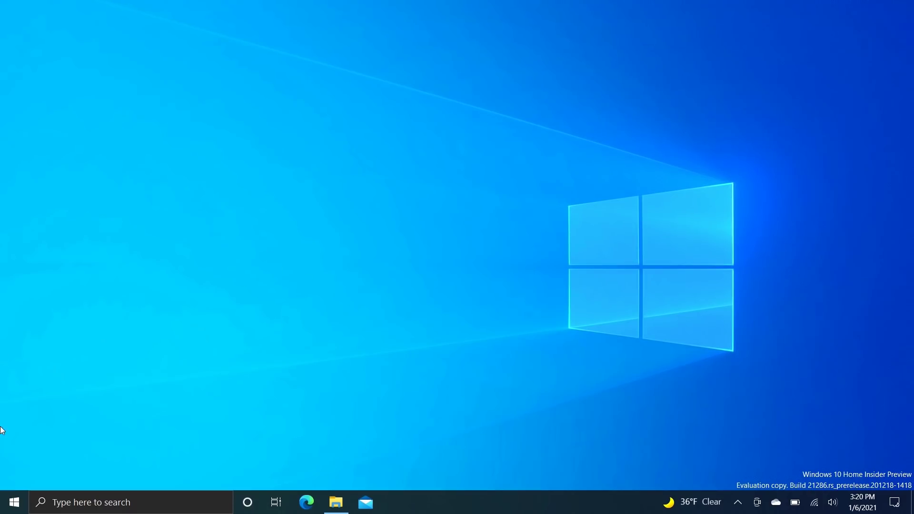
Open the Storage page under System in the Settings app.
{"action": "left_click", "coordinate": [15, 502]}
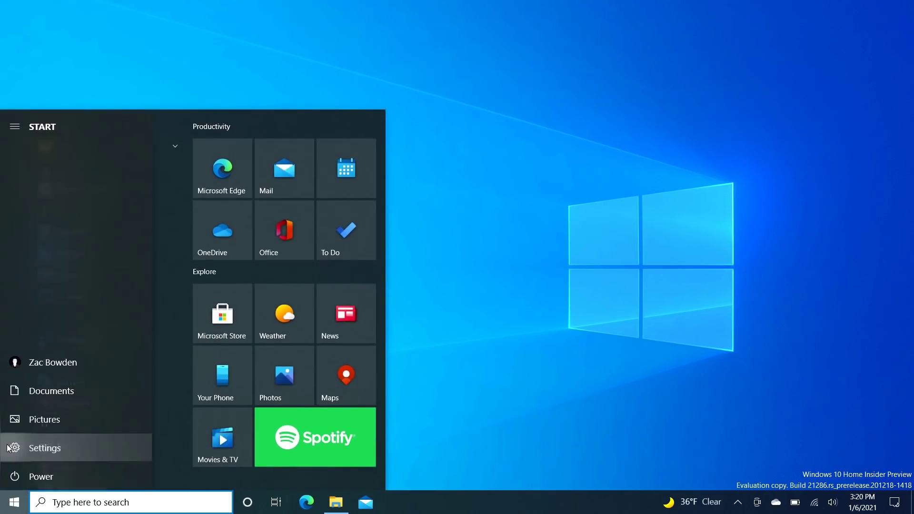
{"action": "left_click", "coordinate": [9, 446]}
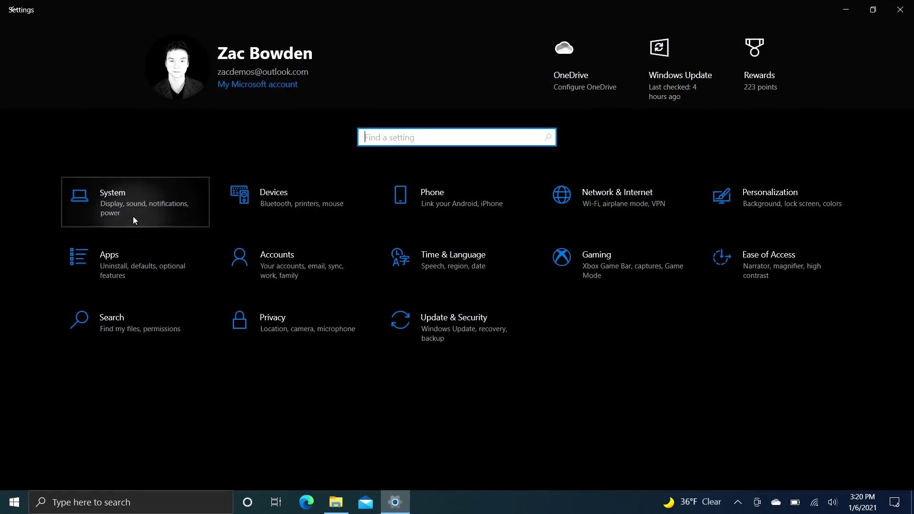
{"action": "left_click", "coordinate": [133, 216]}
{"action": "left_click", "coordinate": [126, 305]}
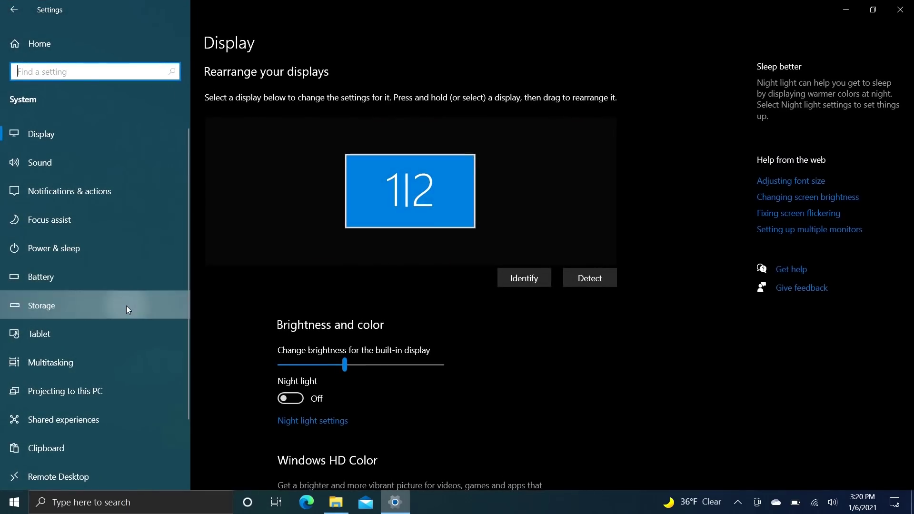
On Manage Storage Spaces, start a new storage pool, then cancel it.
{"action": "scroll", "coordinate": [400, 375], "scroll_direction": "down", "scroll_amount": 2}
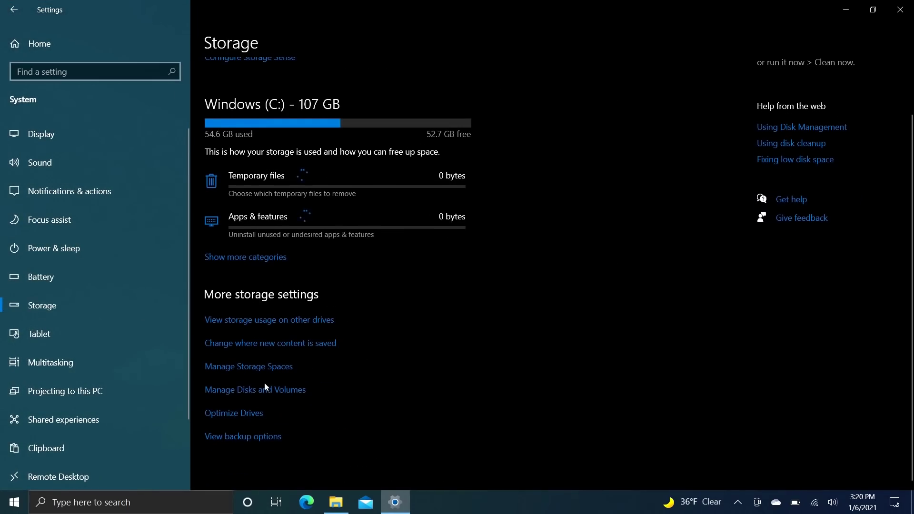
{"action": "left_click", "coordinate": [266, 368]}
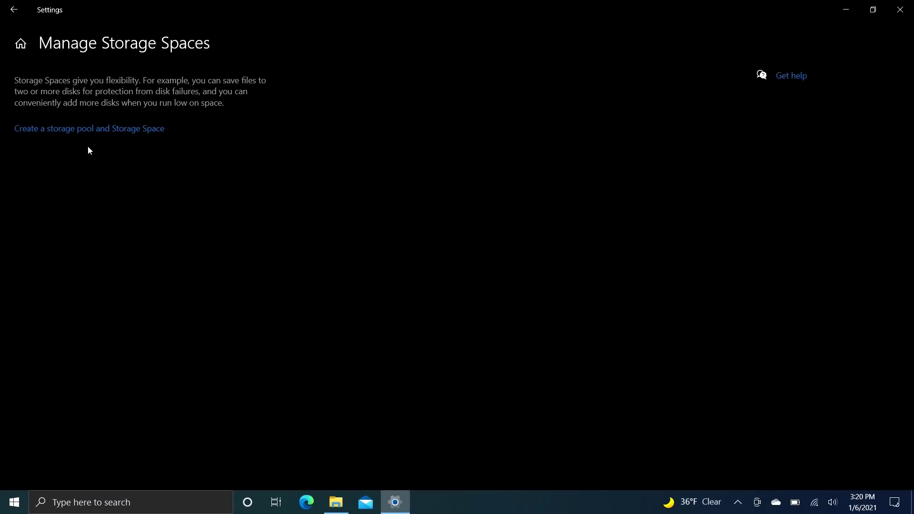
{"action": "left_click", "coordinate": [88, 126]}
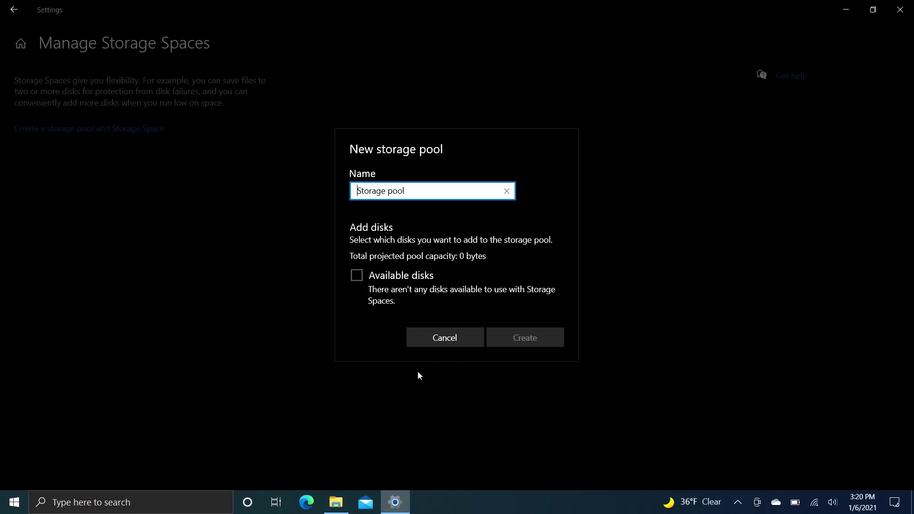
{"action": "left_click", "coordinate": [437, 340]}
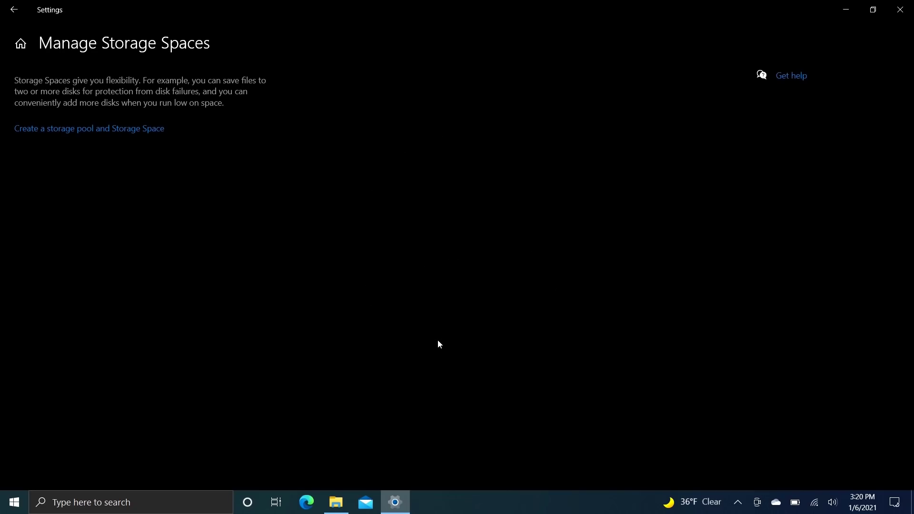
Go back to the Settings home page, close Settings, and open the Start menu.
{"action": "left_click", "coordinate": [22, 52]}
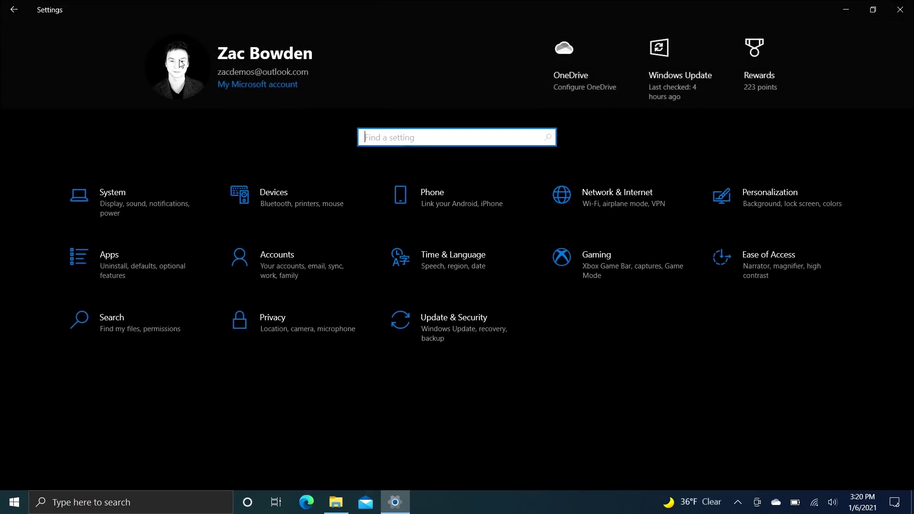
{"action": "left_click", "coordinate": [900, 10]}
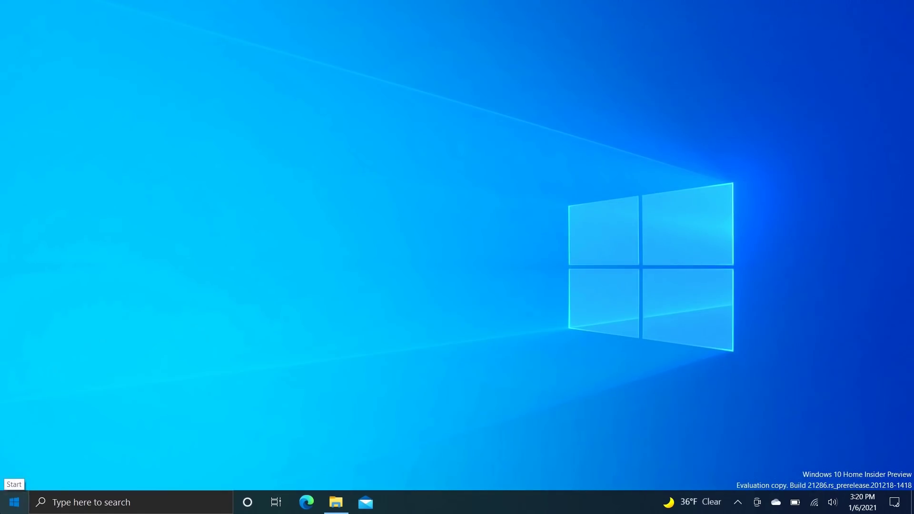
{"action": "left_click", "coordinate": [14, 502]}
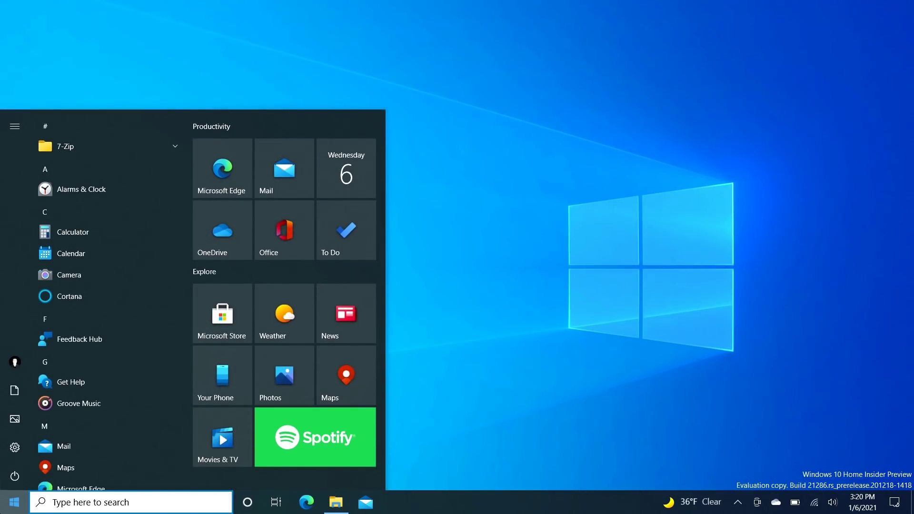